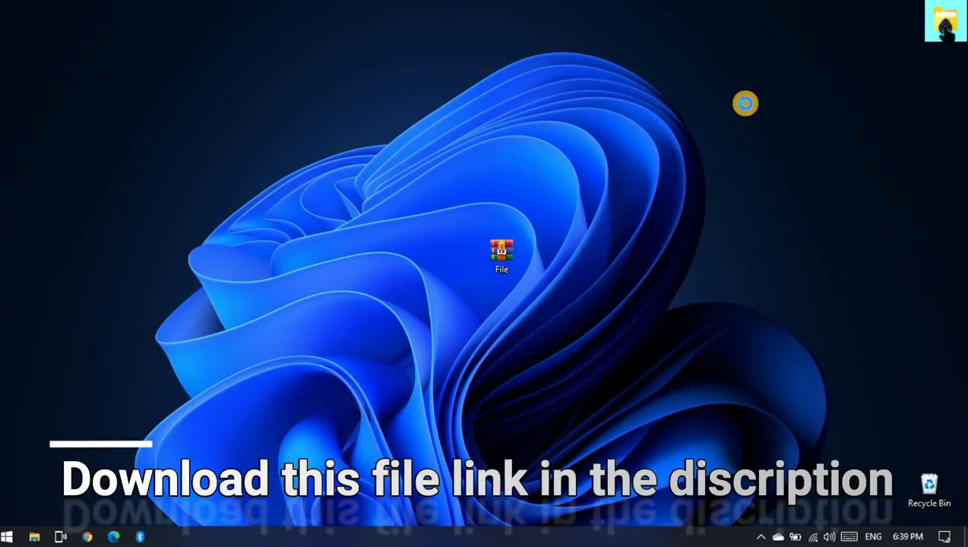
right_click(745, 102)
click(783, 143)
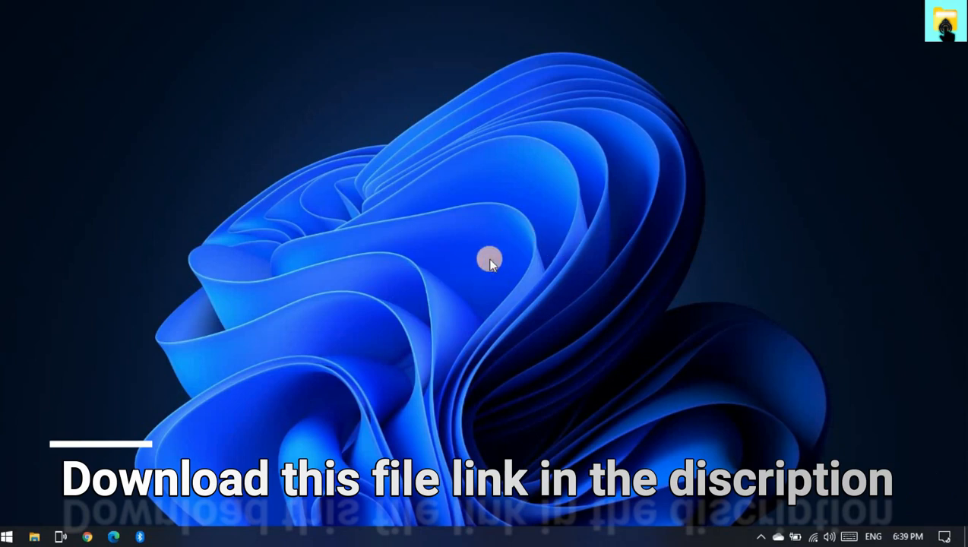
- Extract the File archive on the desktop into its own folder named File
double_click(499, 252)
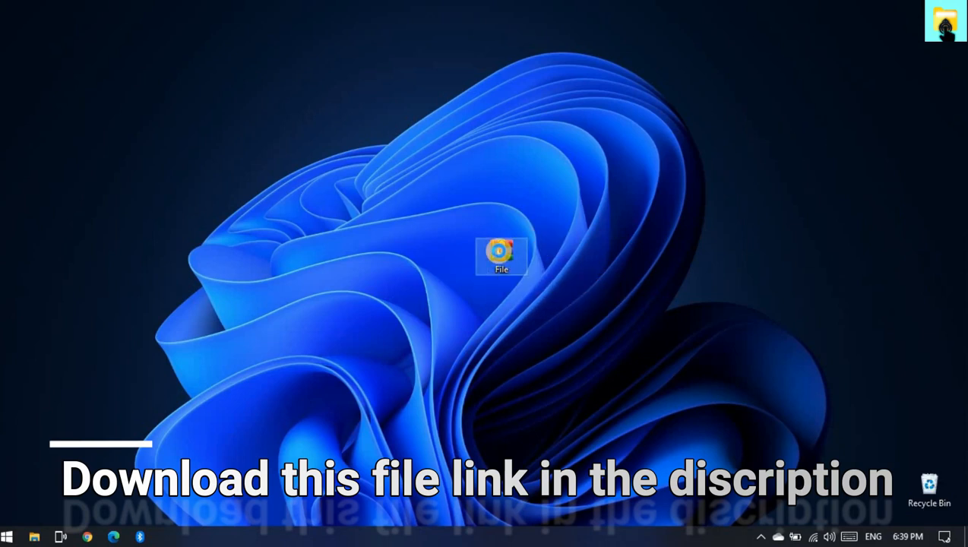
right_click(499, 256)
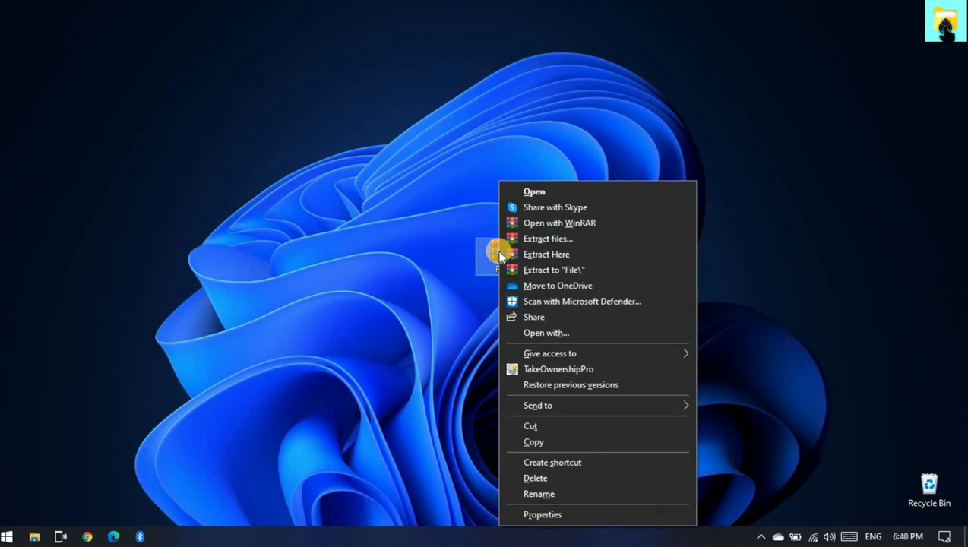
click(557, 271)
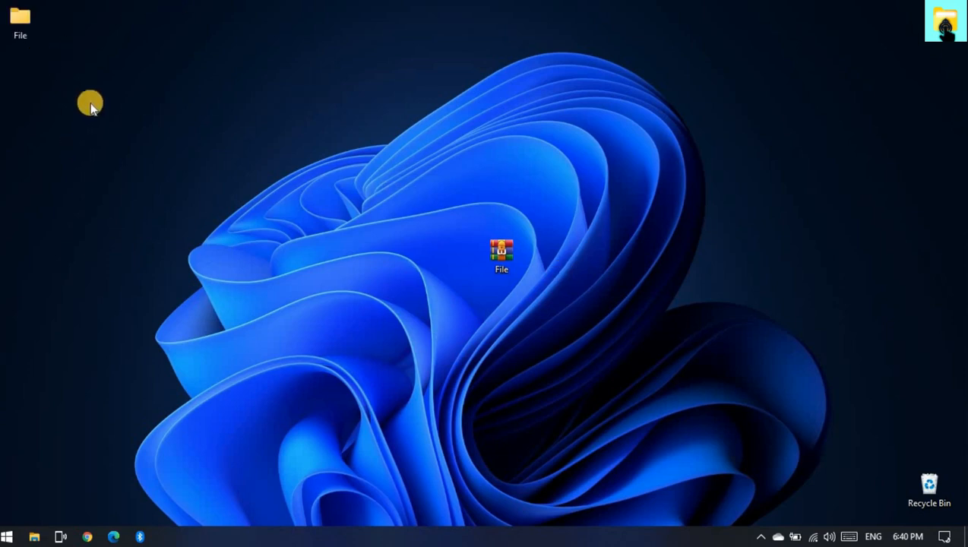
- Place the extracted File folder directly above the archive on the desktop and open the File folder nested inside it
click(17, 27)
drag(310, 175, 498, 186)
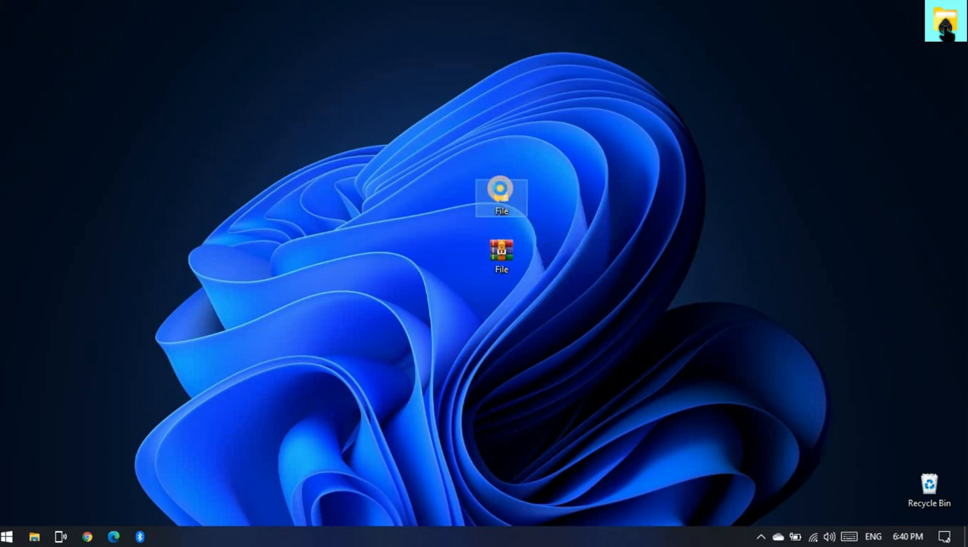
right_click(499, 189)
click(539, 144)
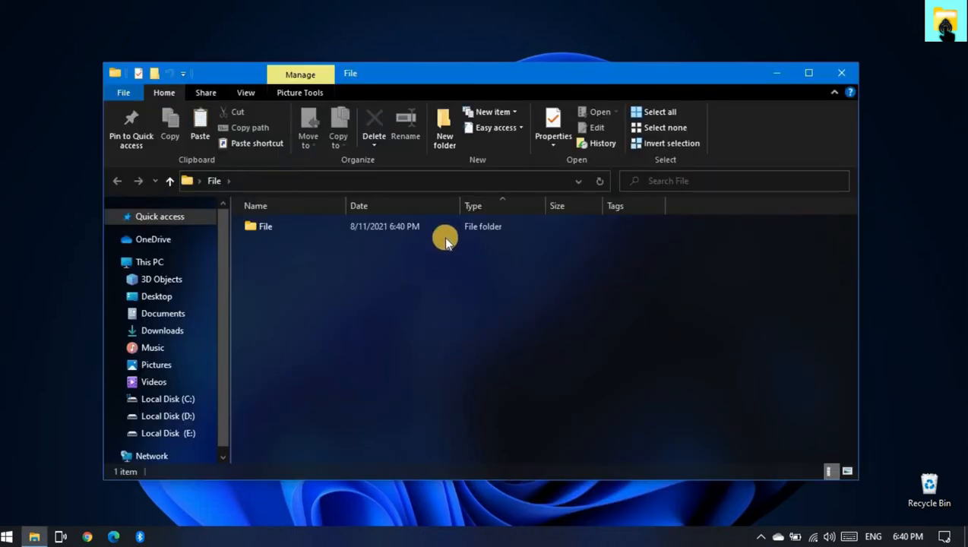
click(446, 231)
double_click(446, 231)
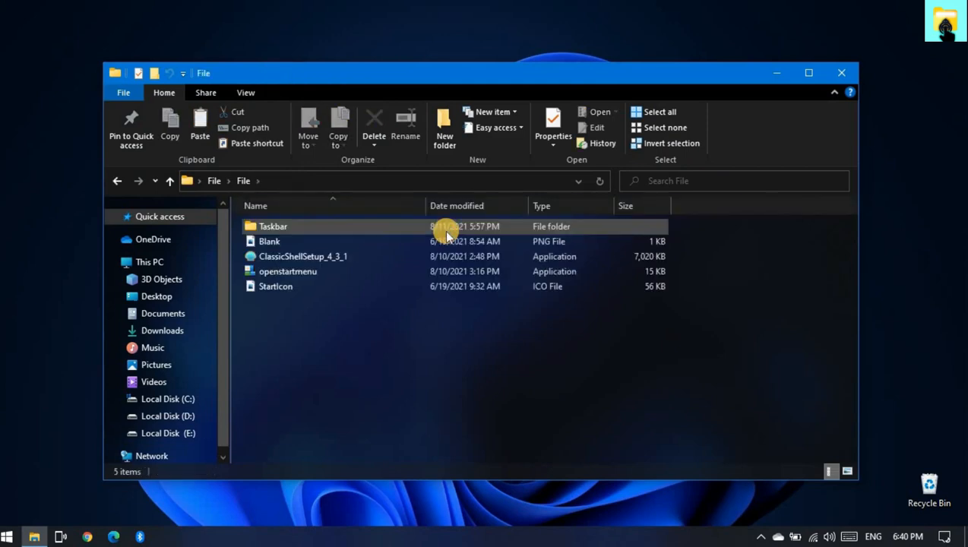
- Launch the TaskbarX Configurator application from the Taskbar folder and move its window closer to the screen's upper middle
click(304, 231)
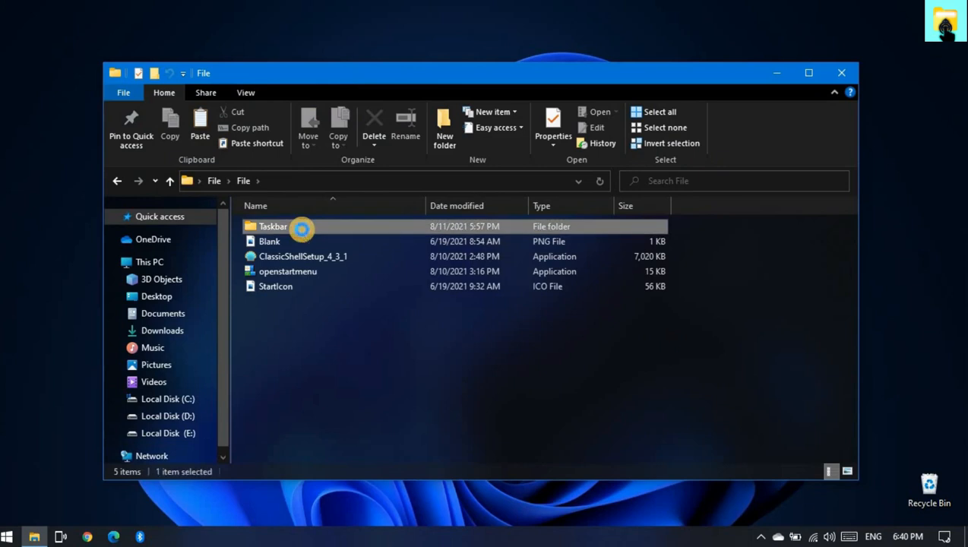
click(303, 232)
double_click(303, 232)
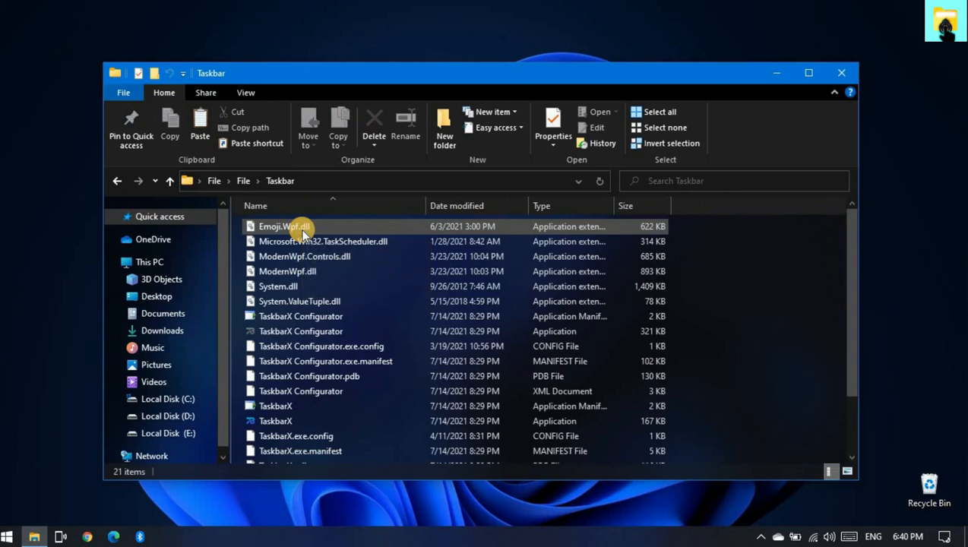
click(293, 332)
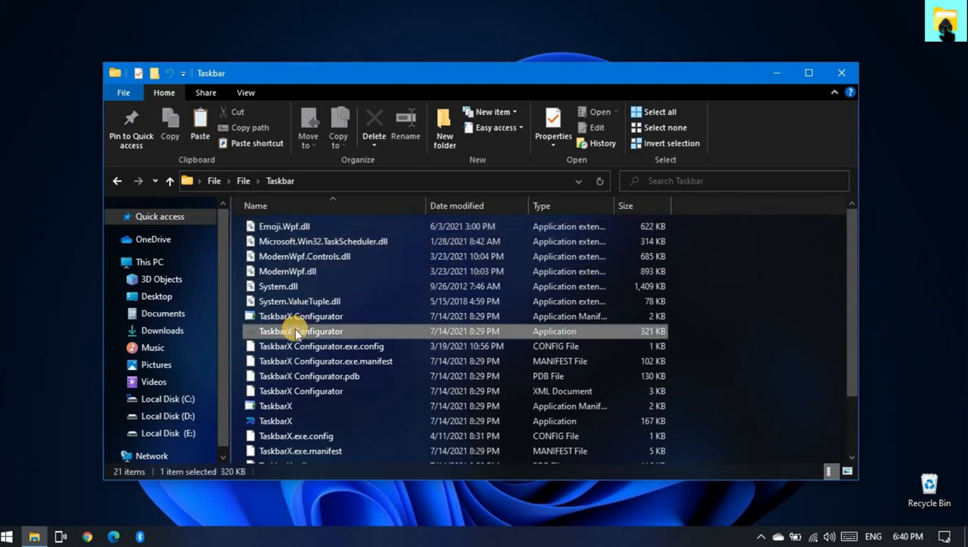
right_click(294, 331)
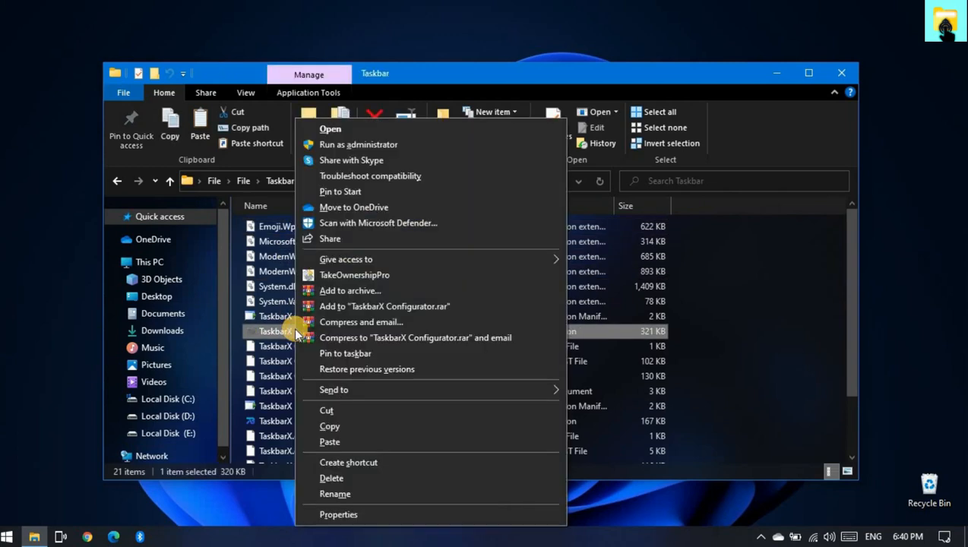
click(336, 131)
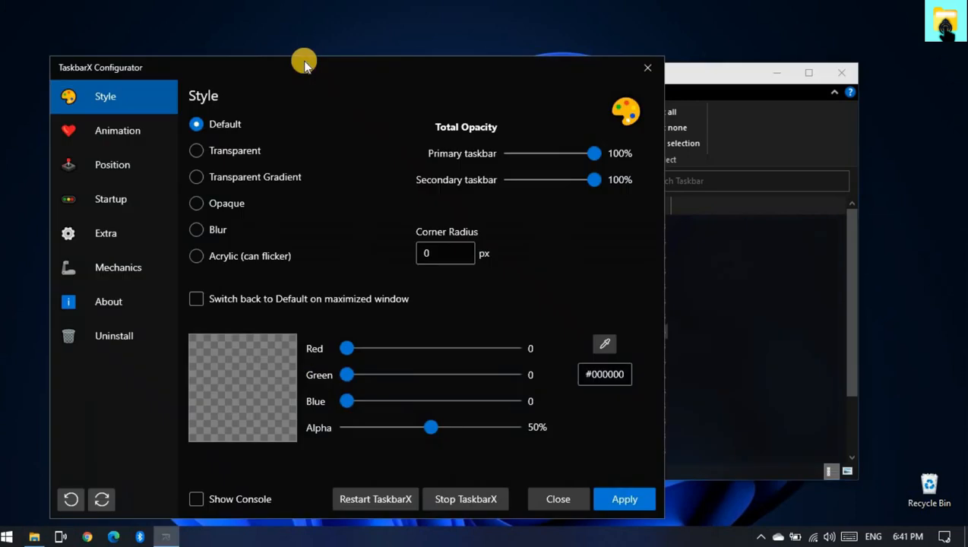
drag(304, 61, 352, 36)
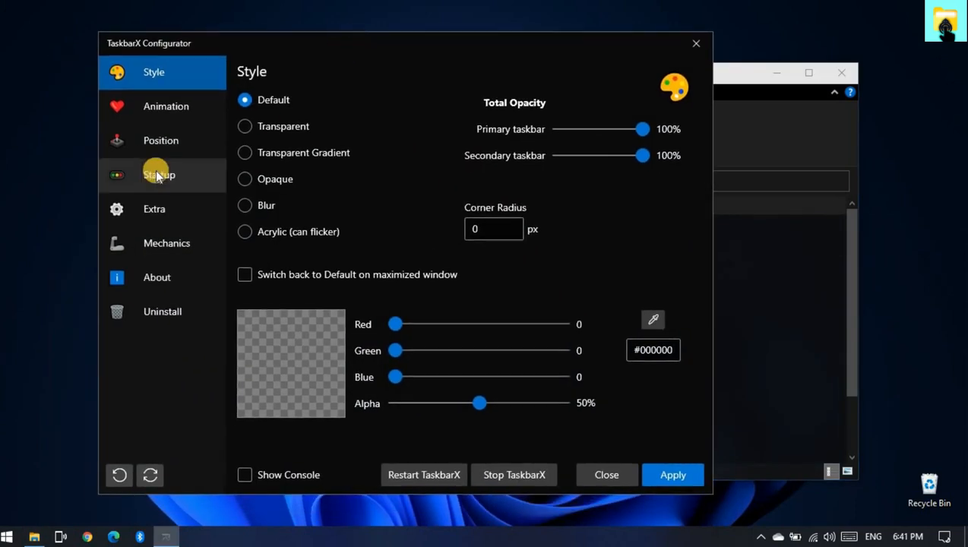
- Generate the TaskbarX startup shortcut link and copy its full text
click(156, 175)
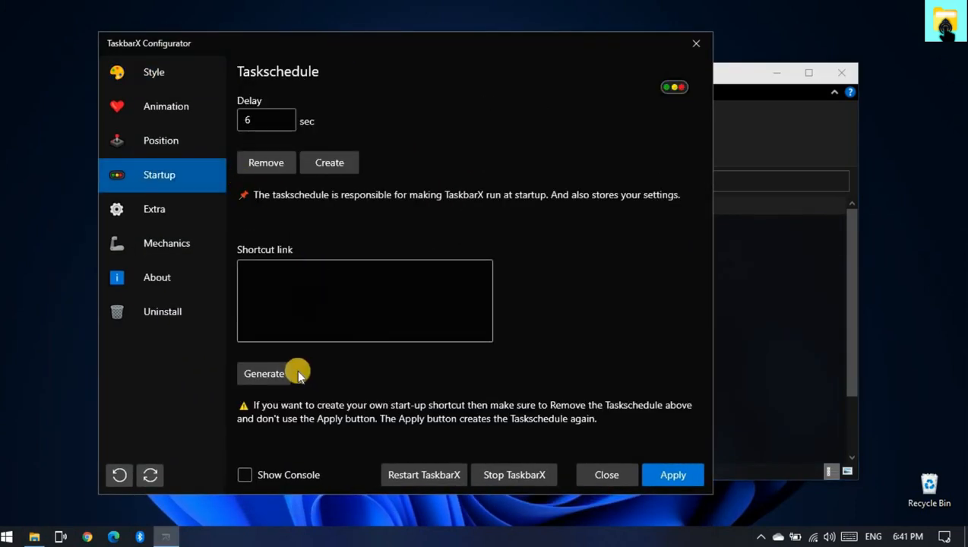
click(266, 376)
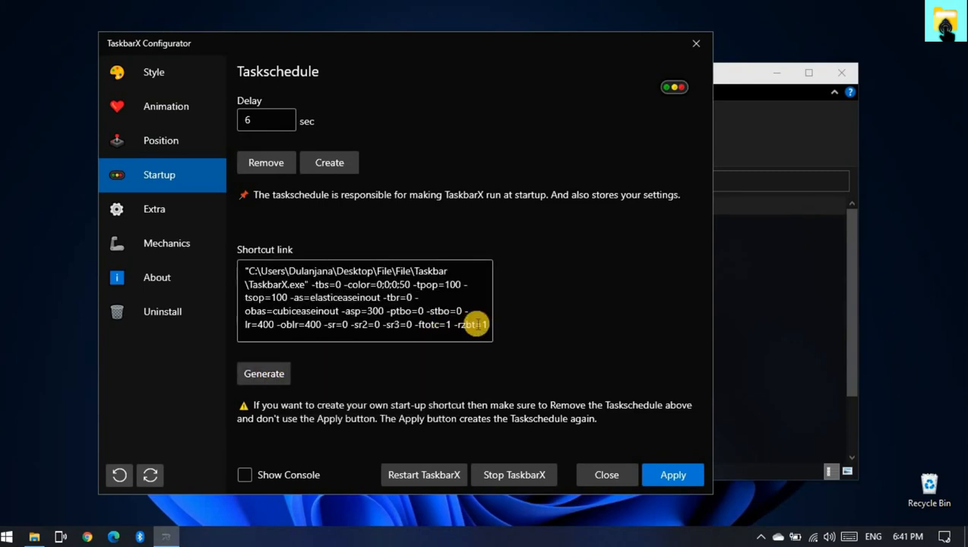
click(244, 268)
key(ctrl+a)
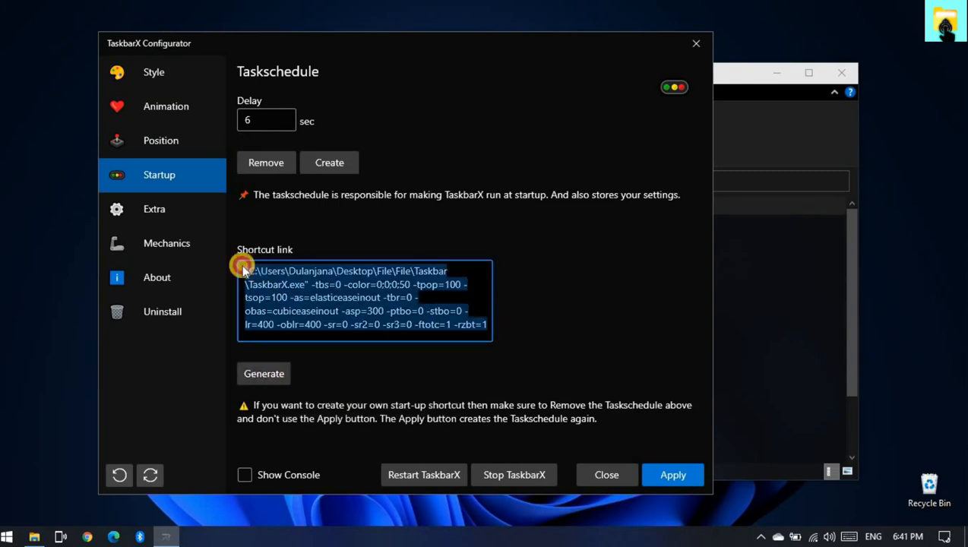
right_click(315, 304)
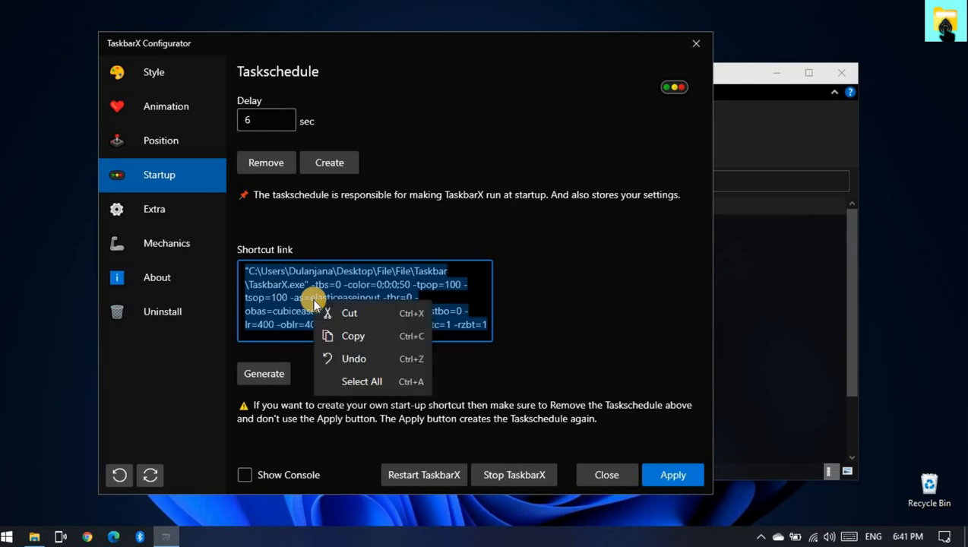
click(340, 334)
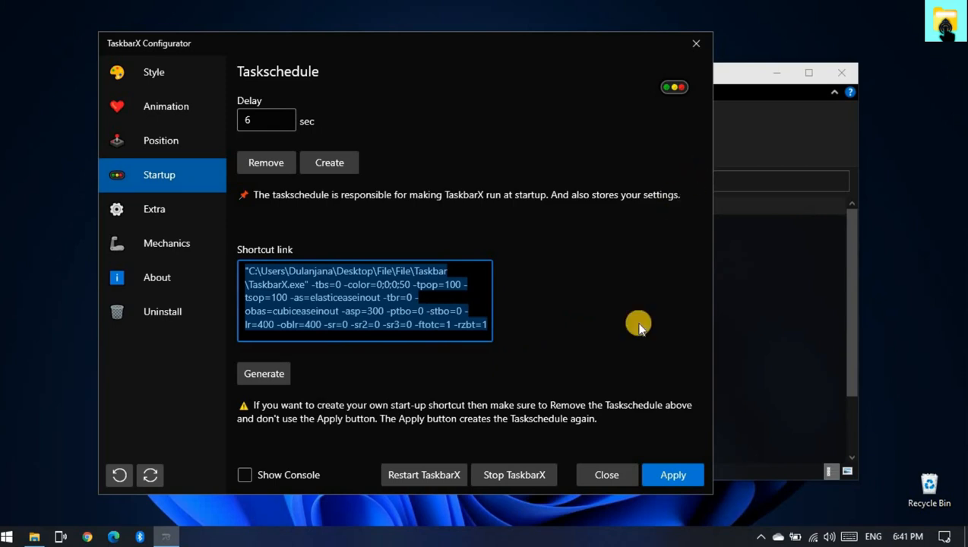
- Close TaskbarX Configurator and minimize the Taskbar folder window to show the desktop
click(695, 44)
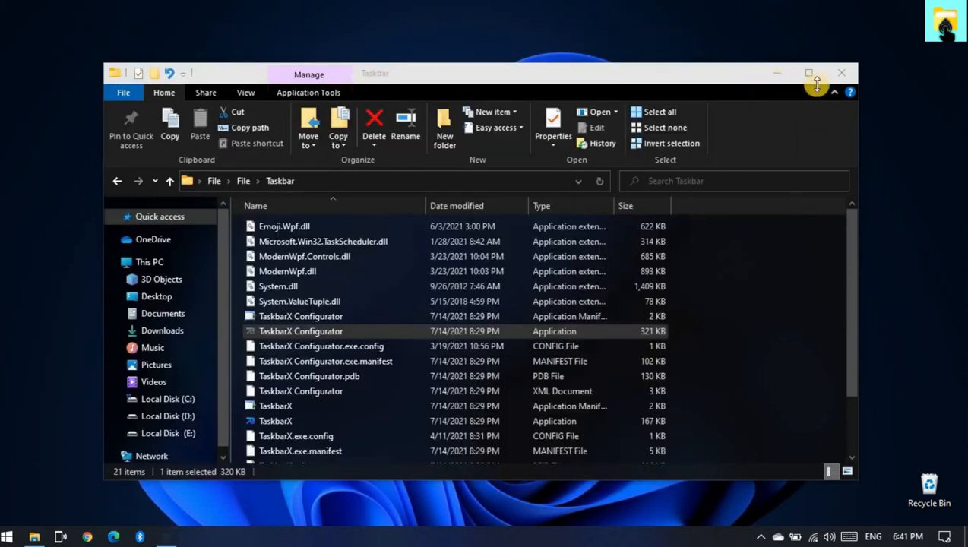
click(774, 74)
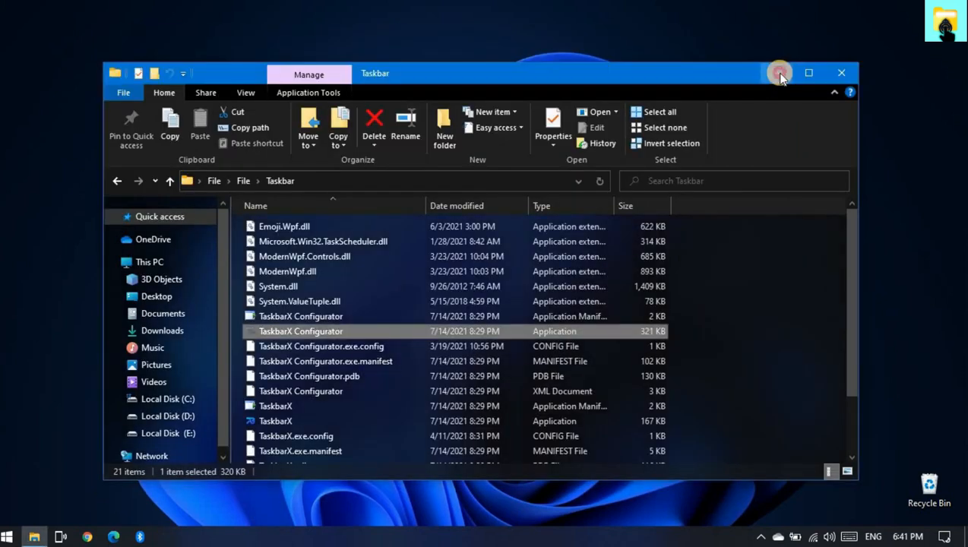
click(782, 74)
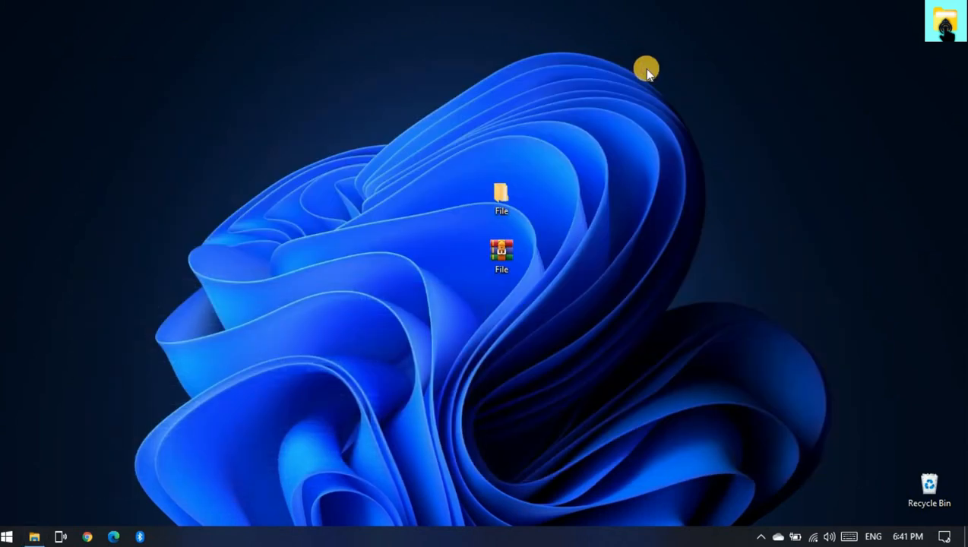
- Create a text document named new on the desktop
right_click(646, 70)
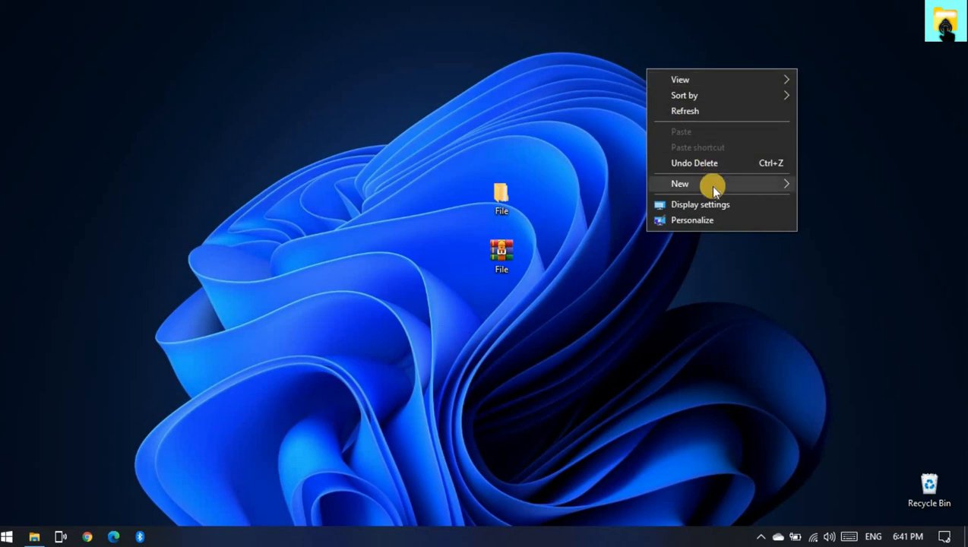
mouse_move(710, 186)
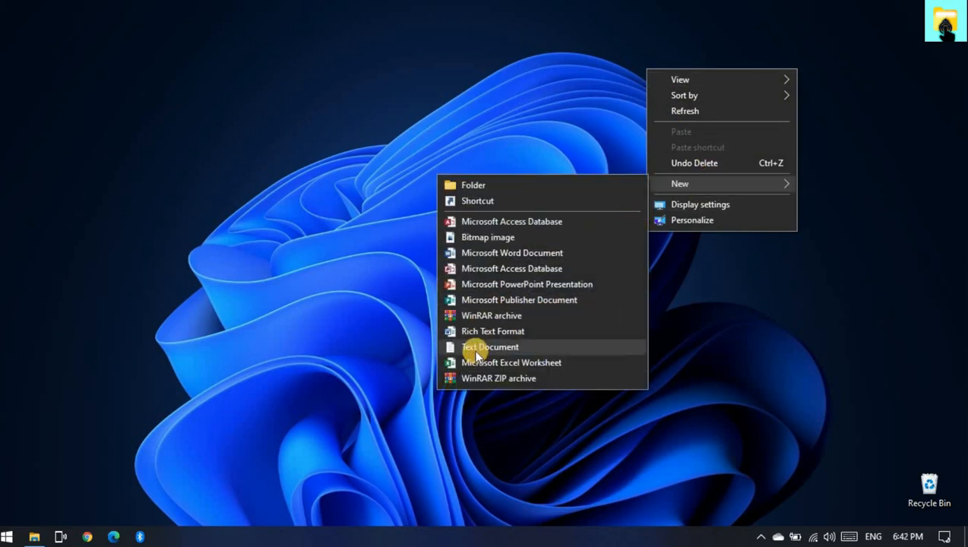
click(475, 348)
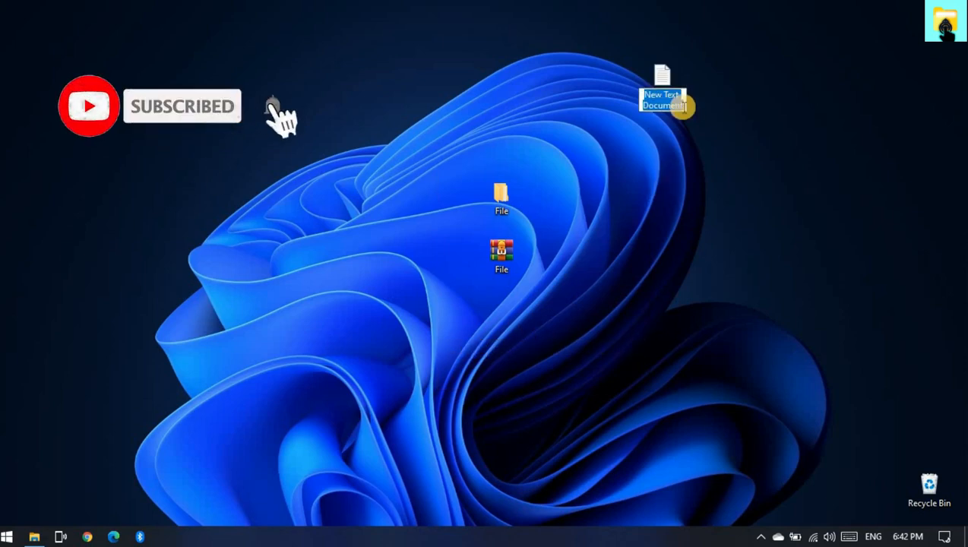
text(new)
click(674, 150)
- Open the new text document and paste the copied TaskbarX shortcut link into it
click(662, 83)
double_click(664, 84)
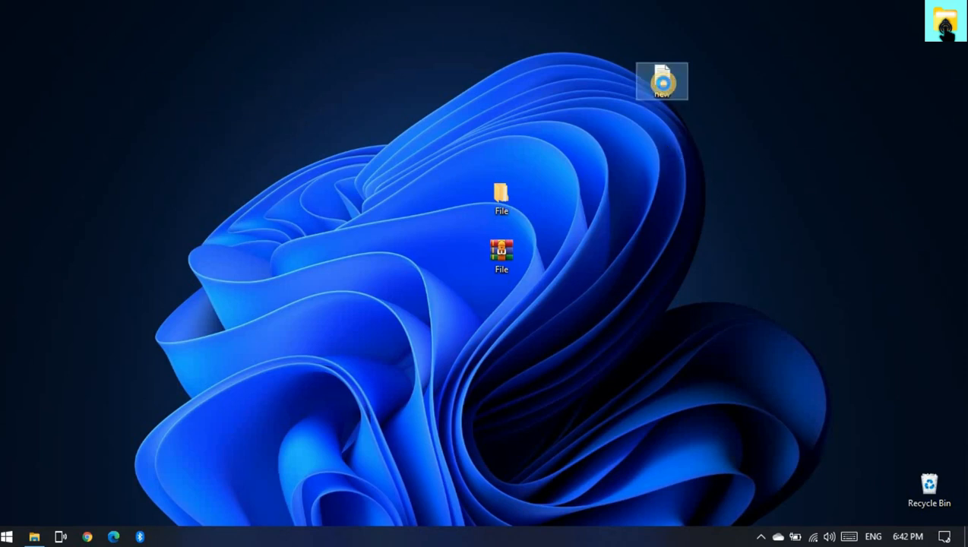
right_click(664, 86)
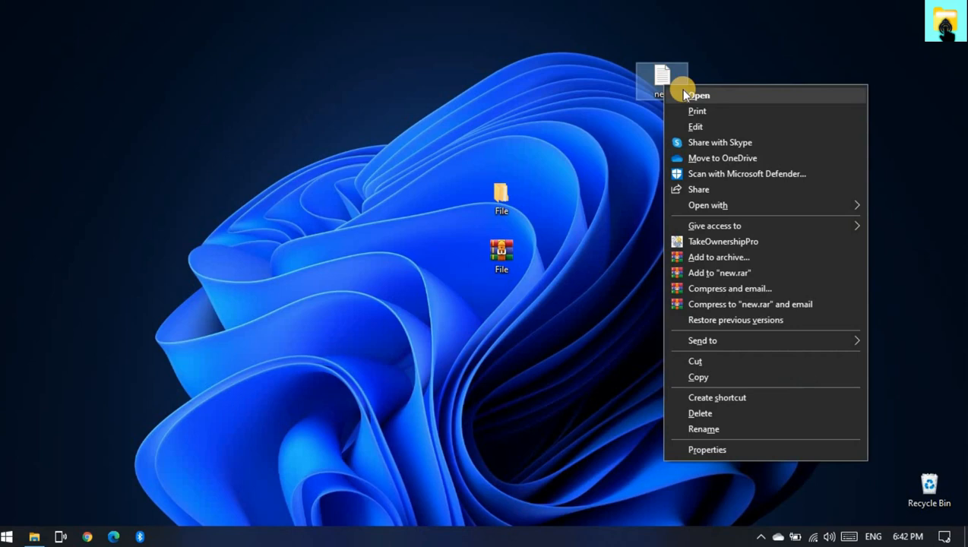
click(695, 95)
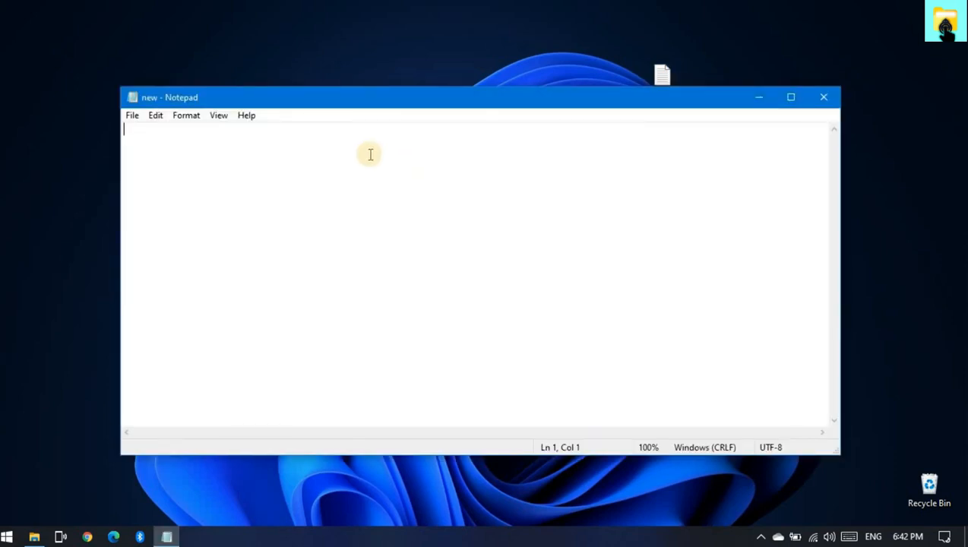
right_click(370, 154)
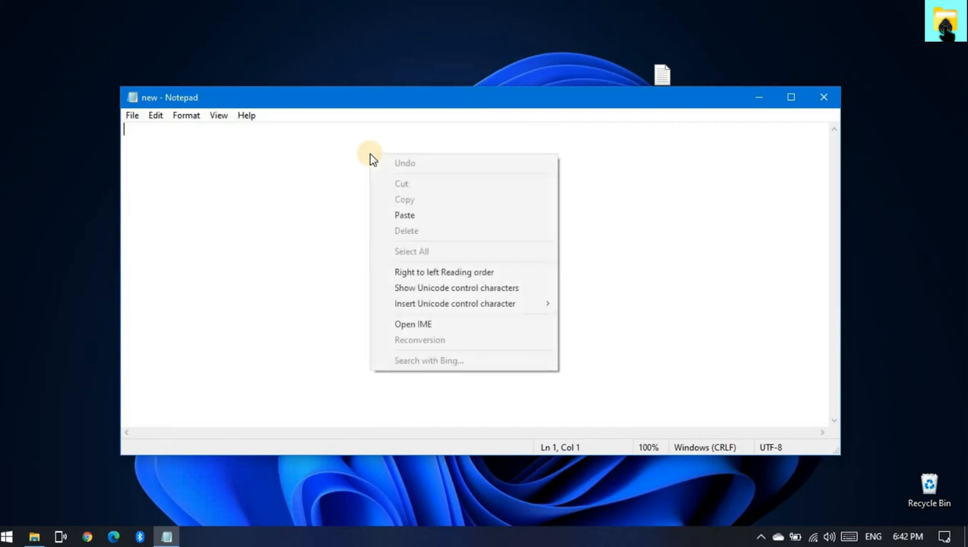
click(411, 215)
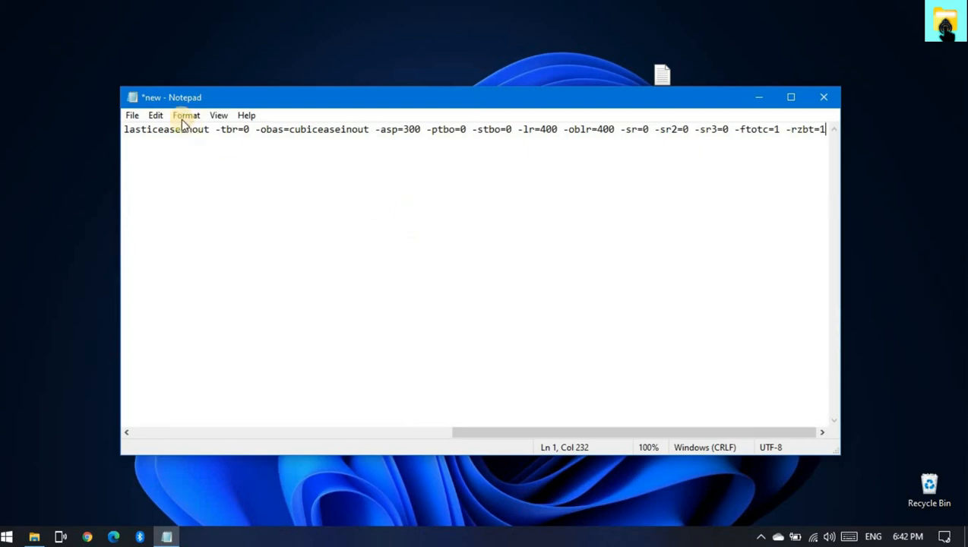
- Save the text document containing the shortcut link under its existing name
click(132, 115)
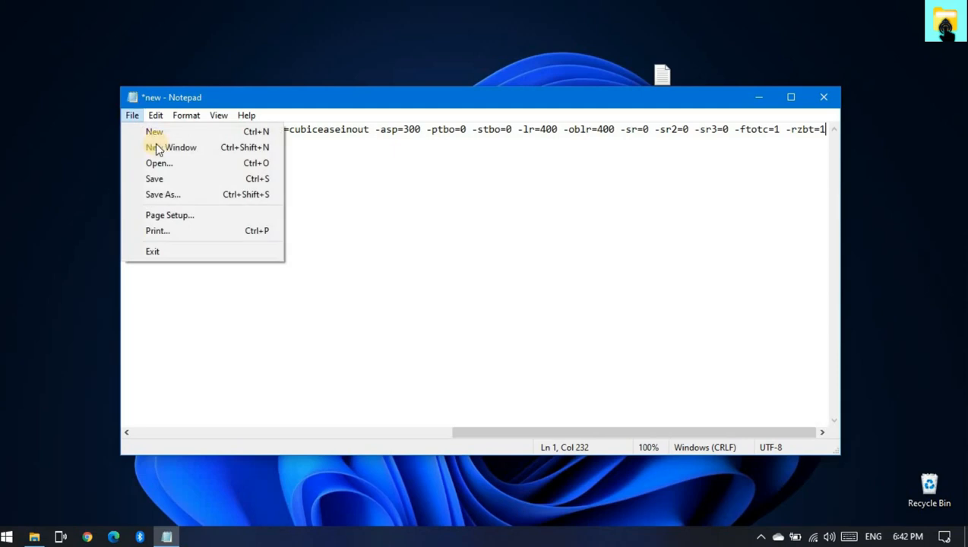
click(185, 181)
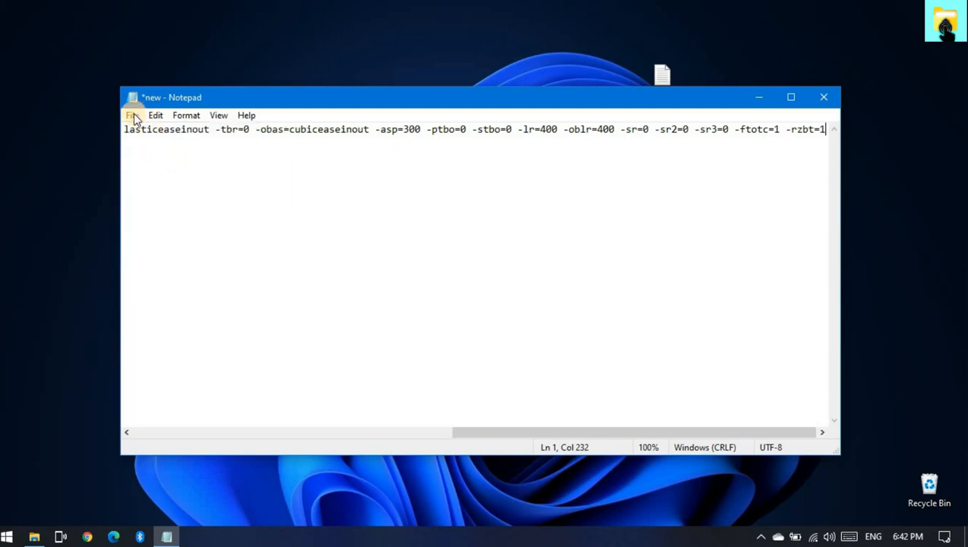
key(ctrl+s)
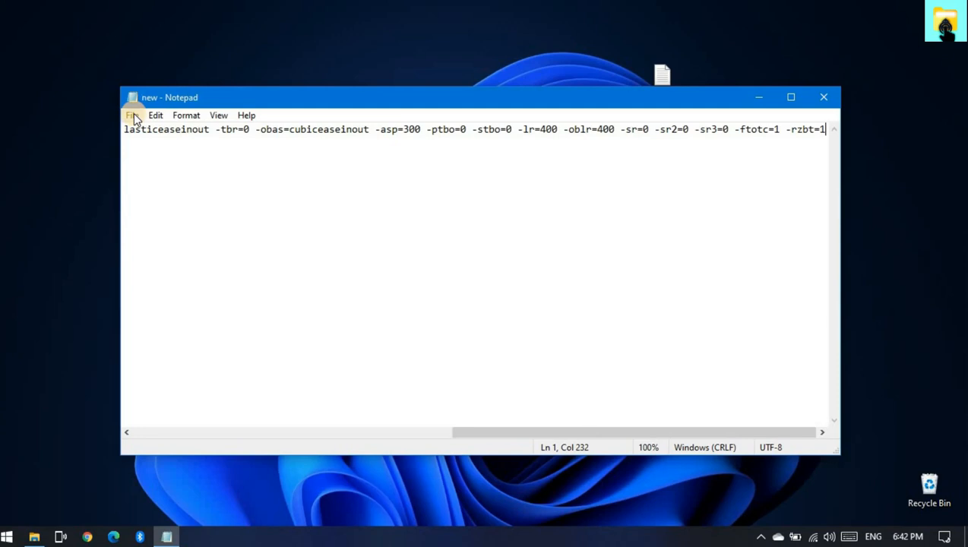
- Select the entire TaskbarX shortcut link in the text document and close the document
right_click(167, 149)
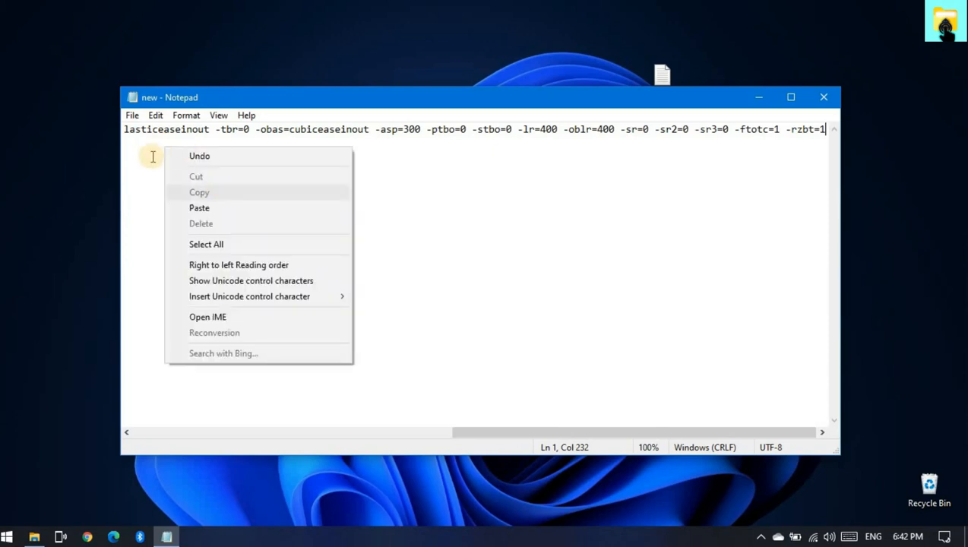
click(151, 158)
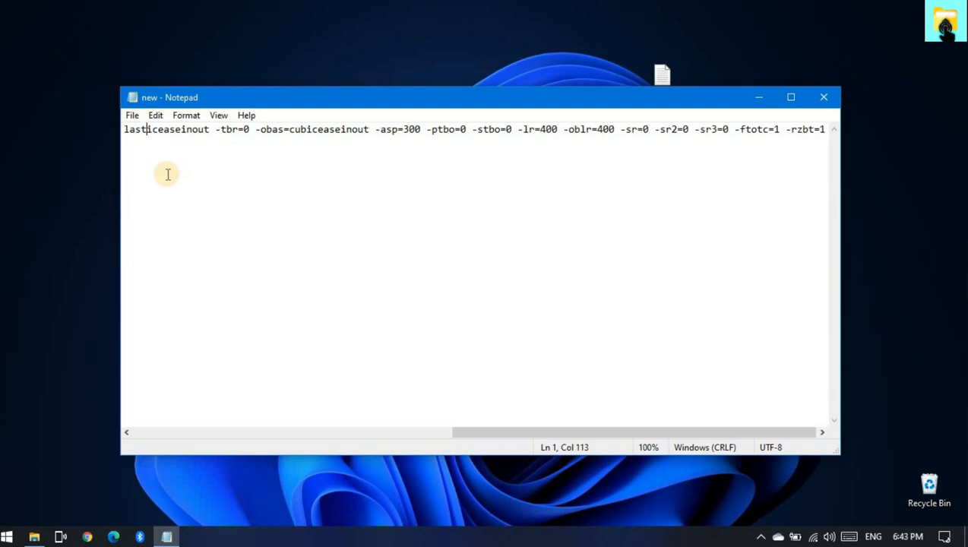
right_click(167, 175)
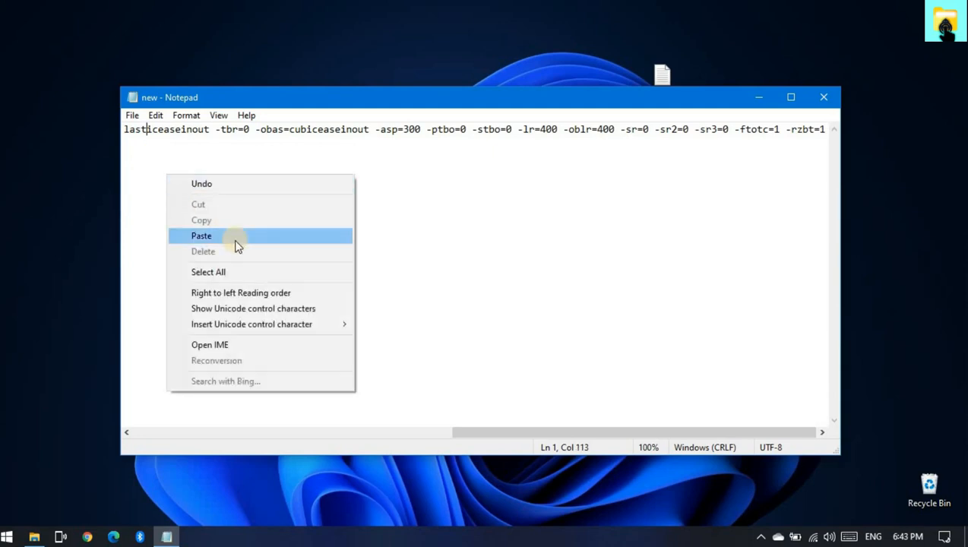
click(230, 269)
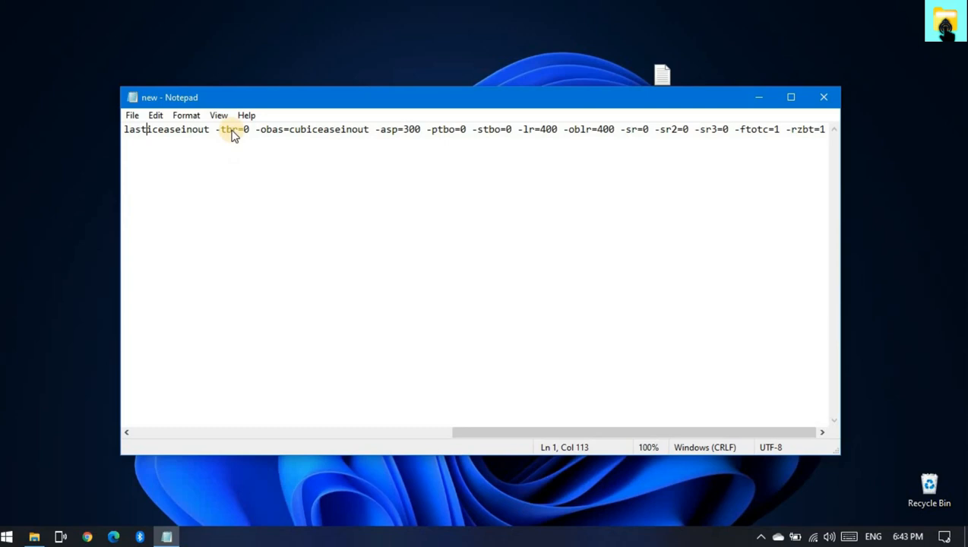
key(ctrl+a)
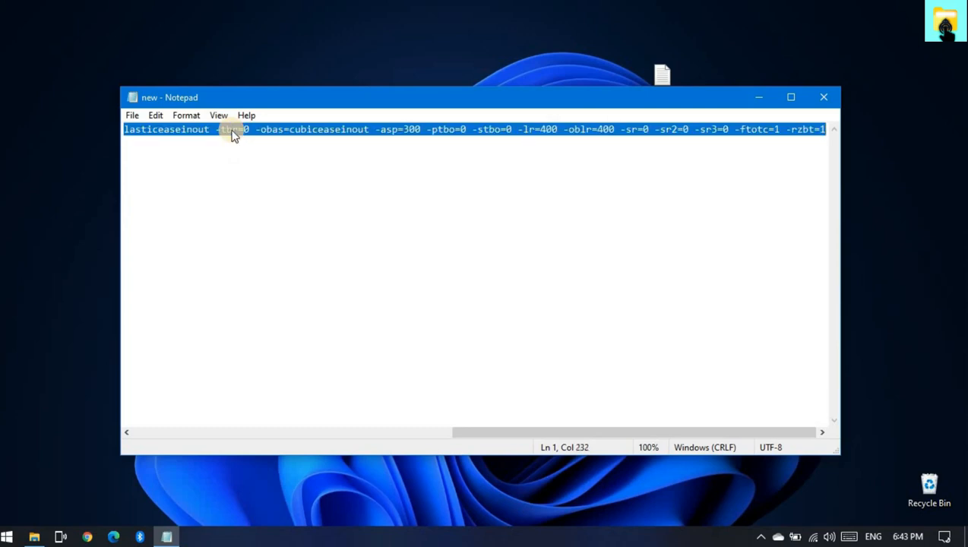
right_click(233, 135)
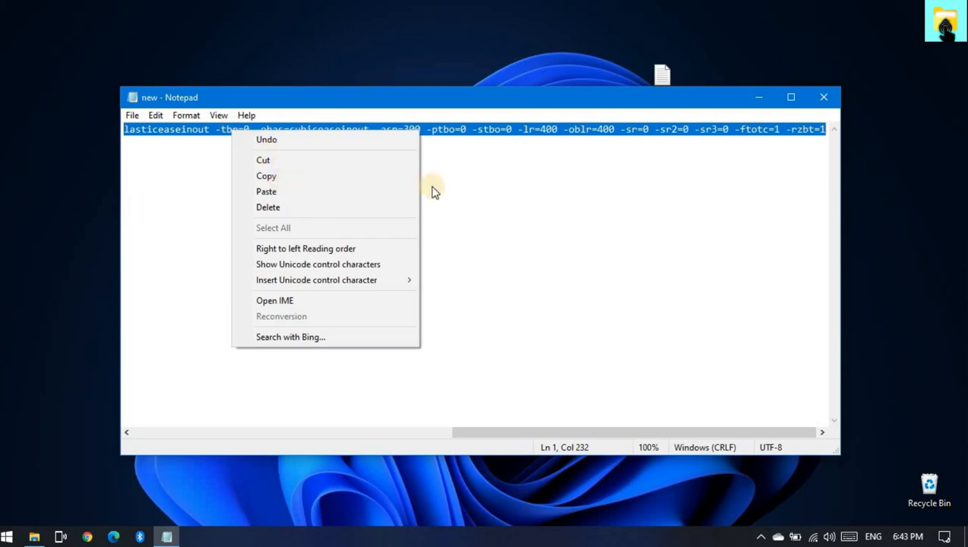
click(859, 101)
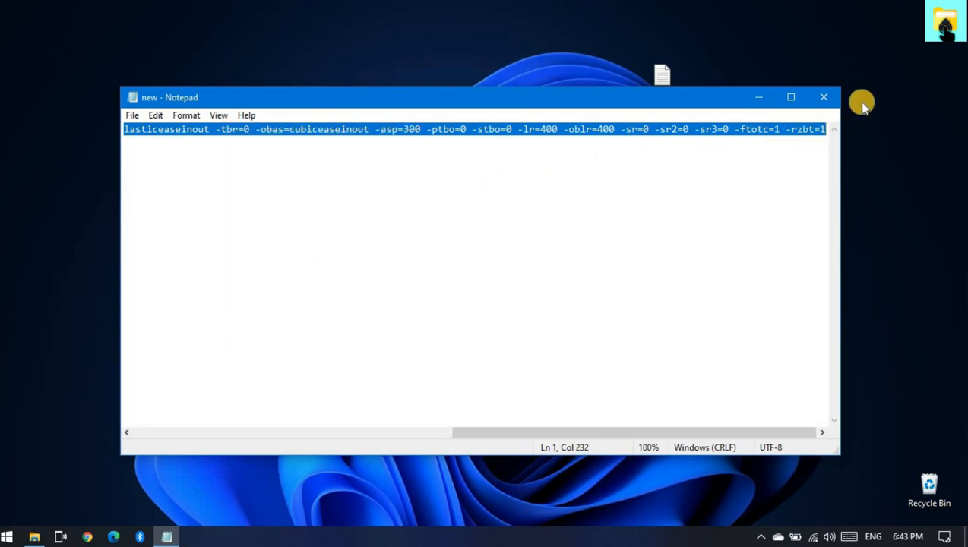
click(815, 101)
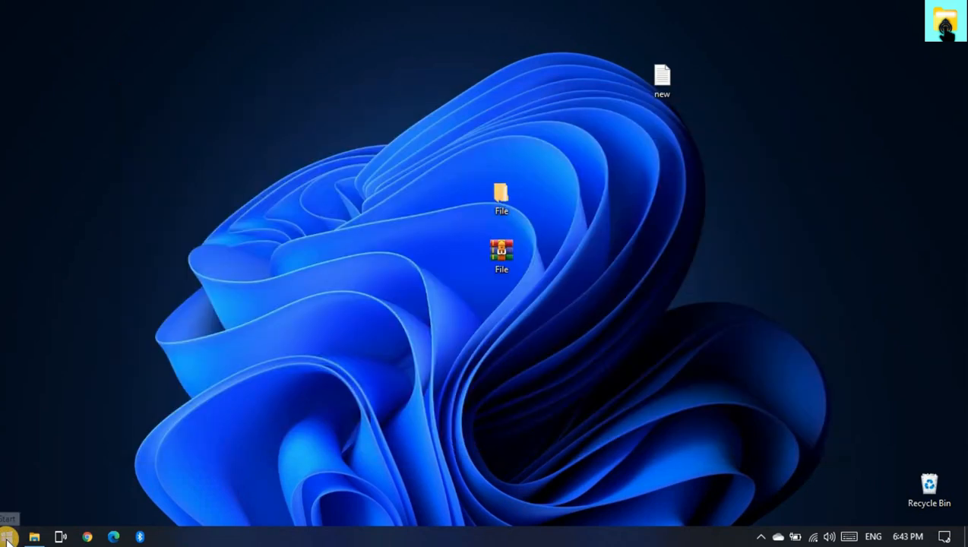
- Search Windows for Run and open the Run app
click(6, 540)
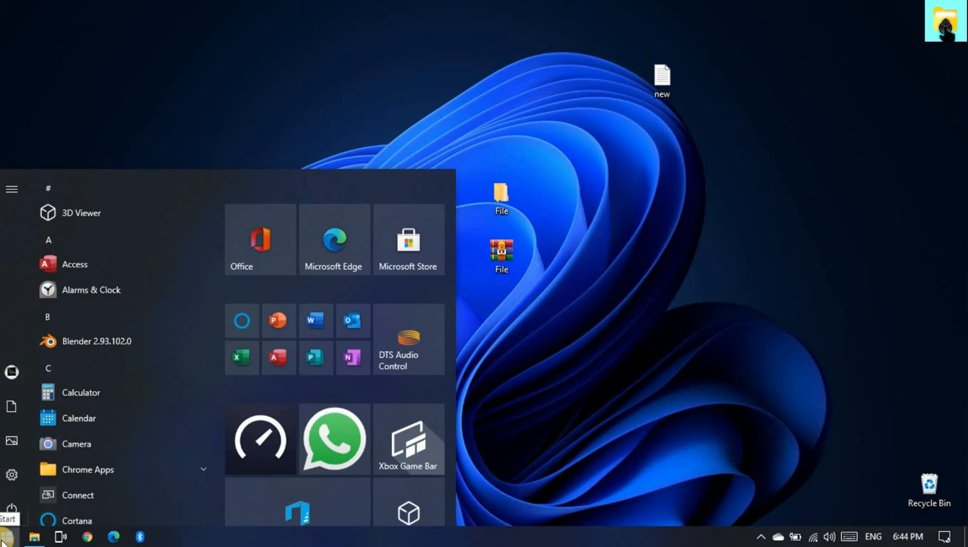
text(r)
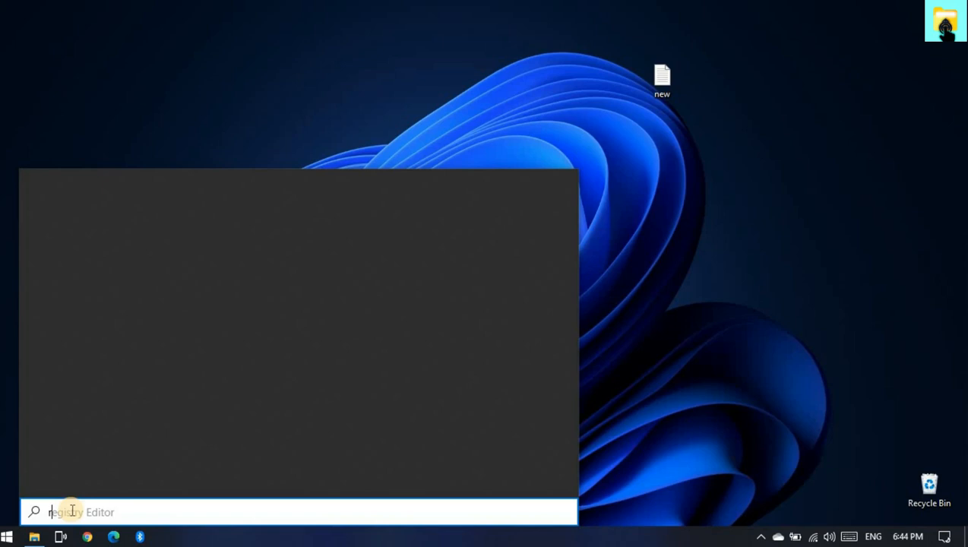
text(un)
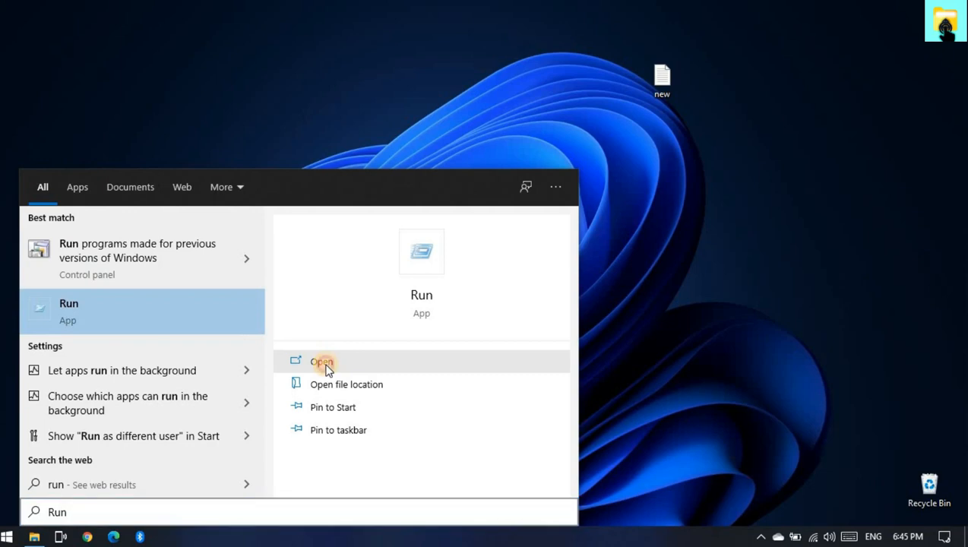
click(322, 363)
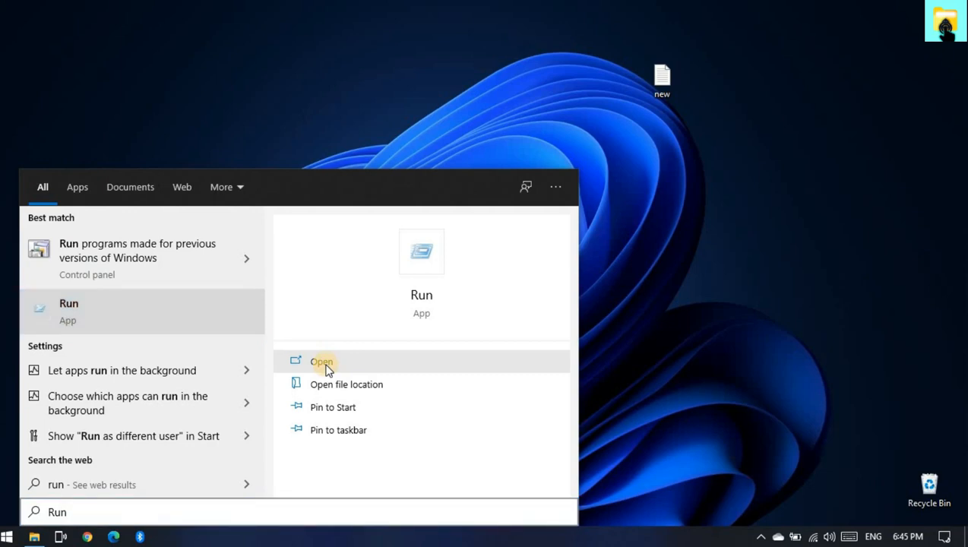
click(323, 363)
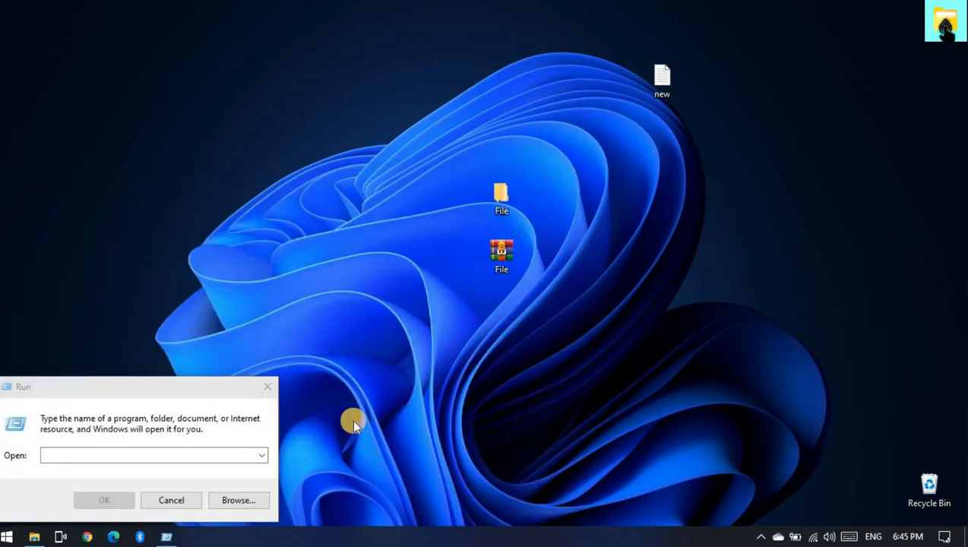
- Paste the copied TaskbarX shortcut link into the Run dialog and execute it
click(197, 456)
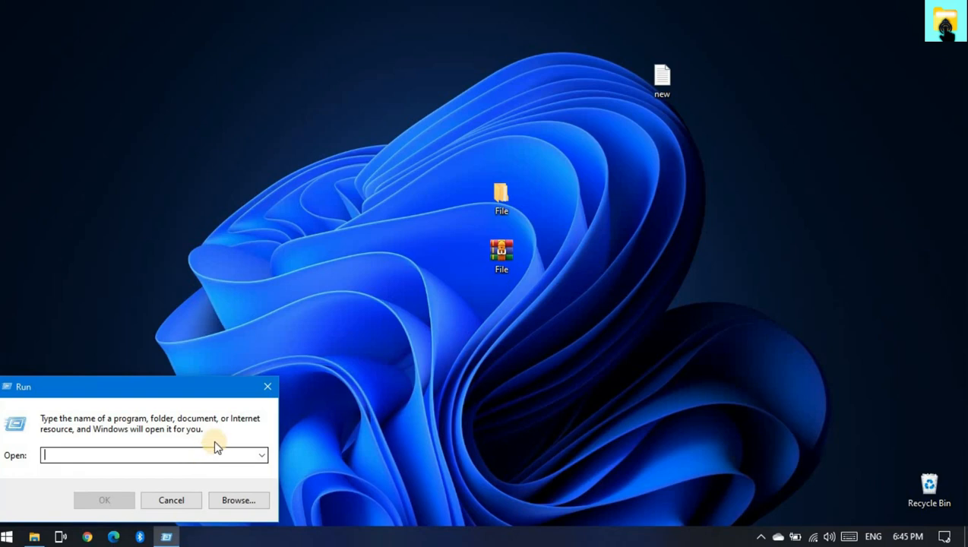
right_click(214, 445)
click(235, 321)
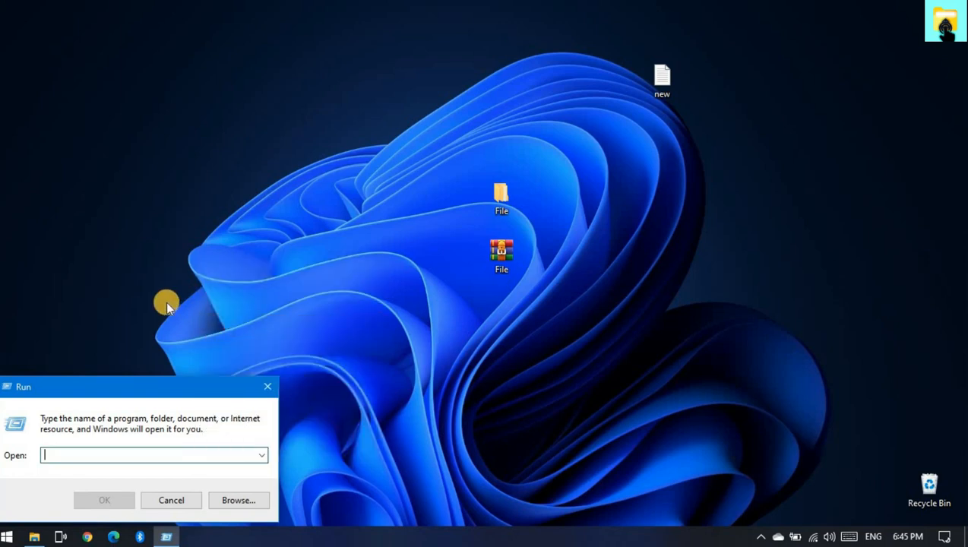
key(ctrl+v)
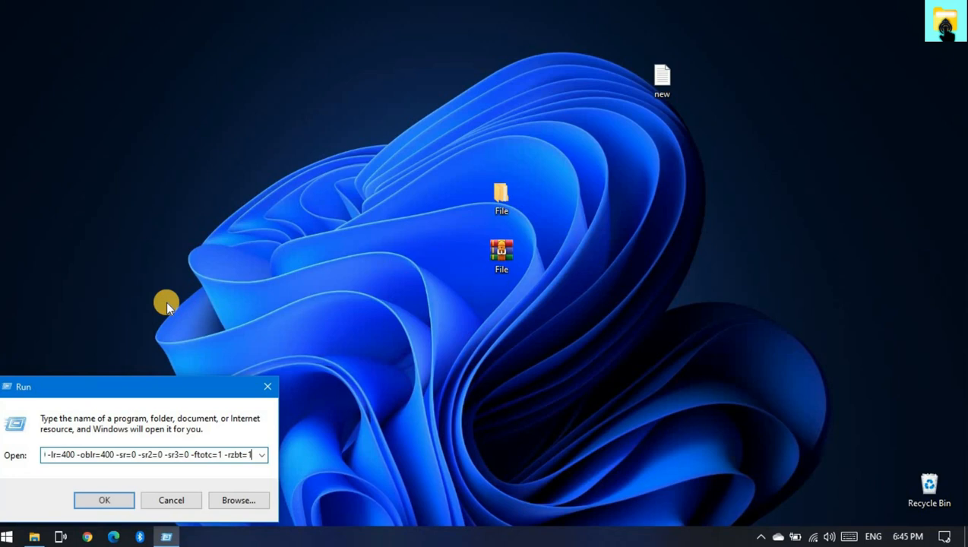
click(105, 500)
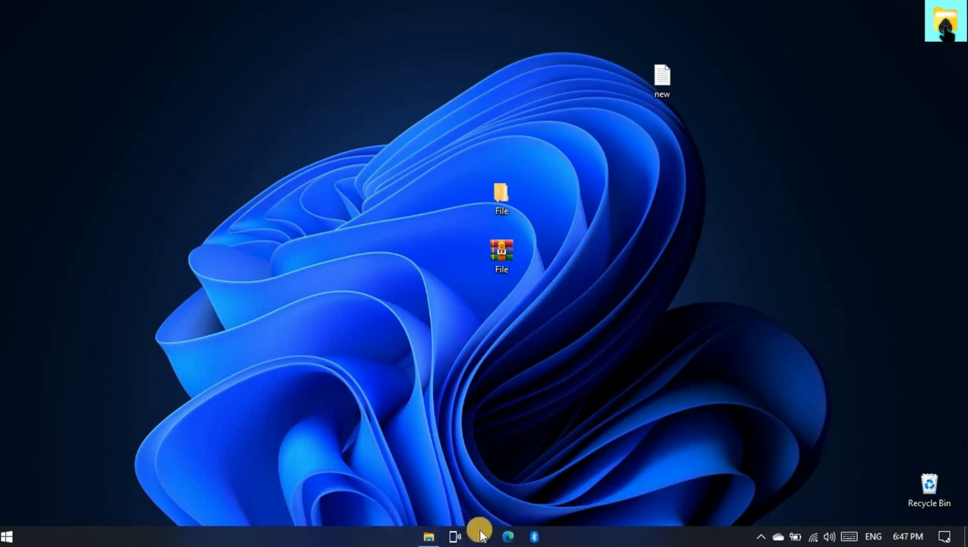
- Restore the Taskbar folder window, return to the parent File folder and launch the ClassicShellSetup_4_3_1 installer
click(430, 536)
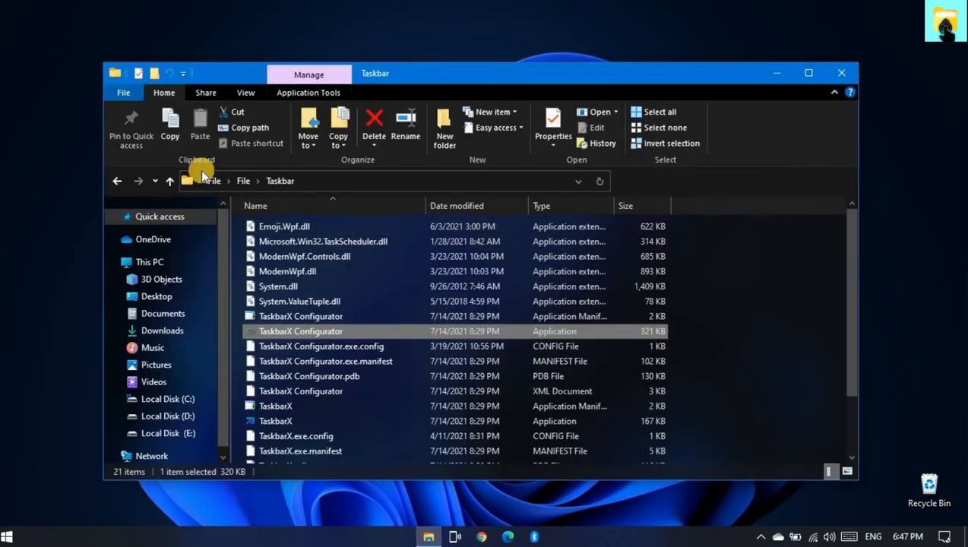
click(116, 182)
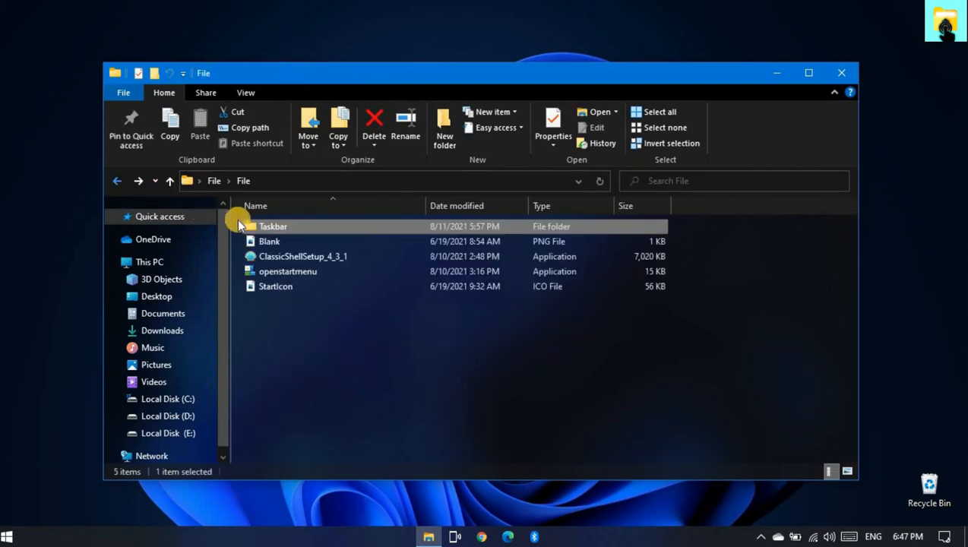
click(281, 259)
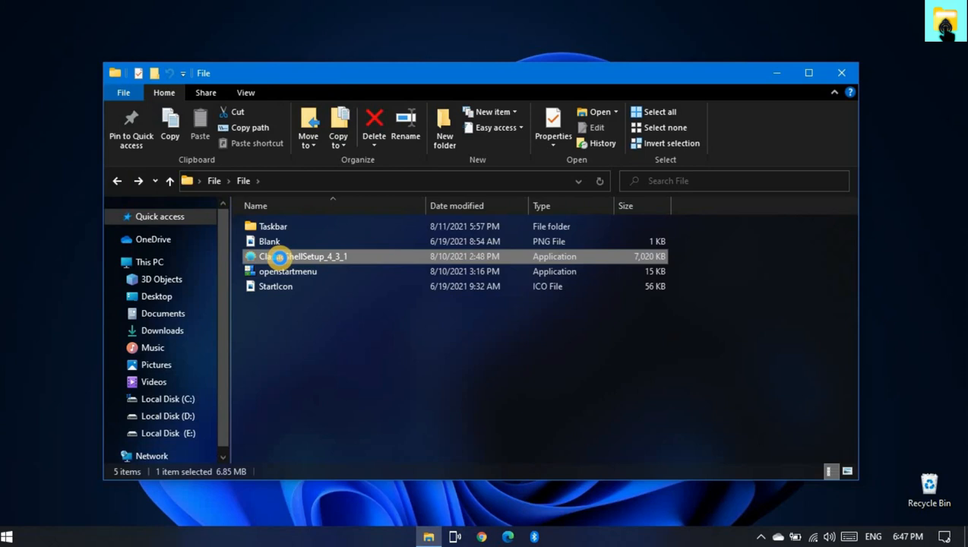
right_click(281, 259)
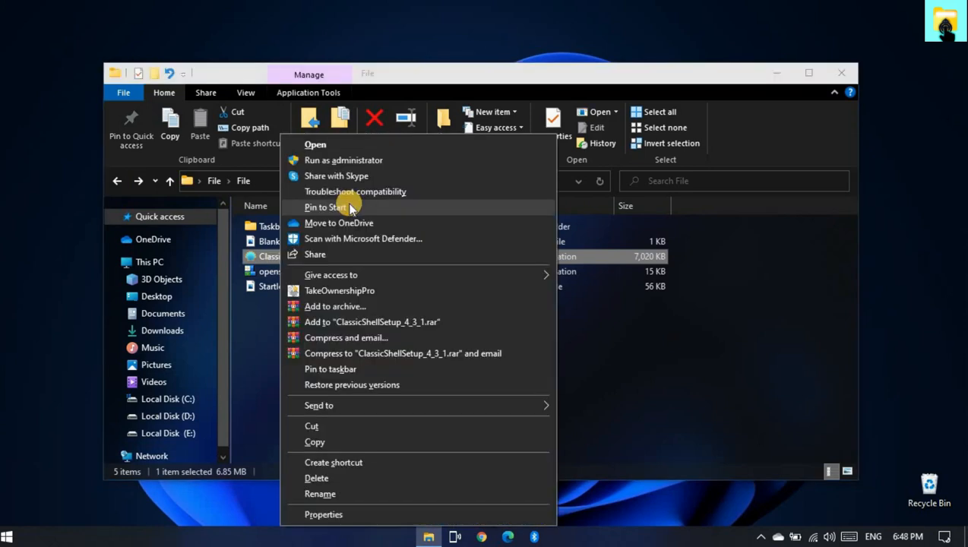
click(307, 146)
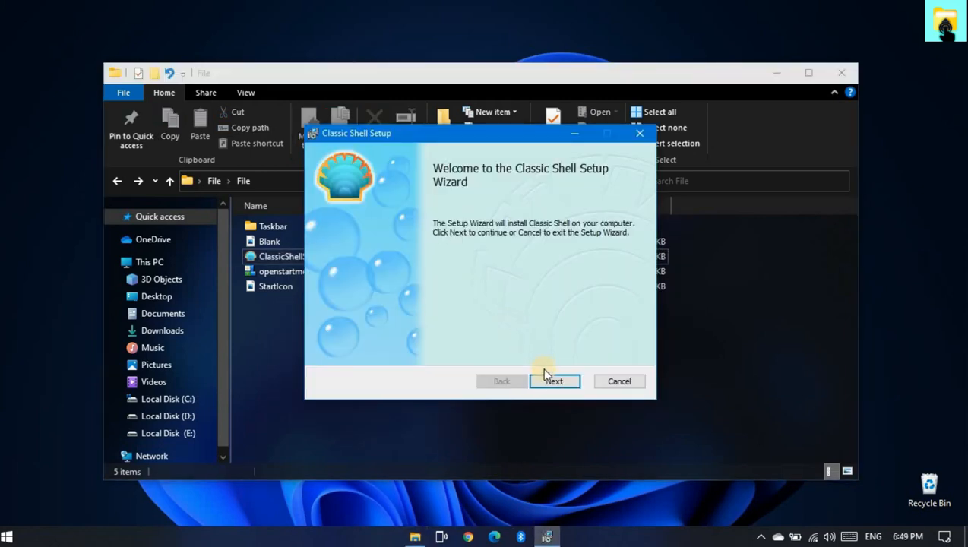
- Accept the Classic Shell license terms, keep the default features and location, and start the installation
click(549, 382)
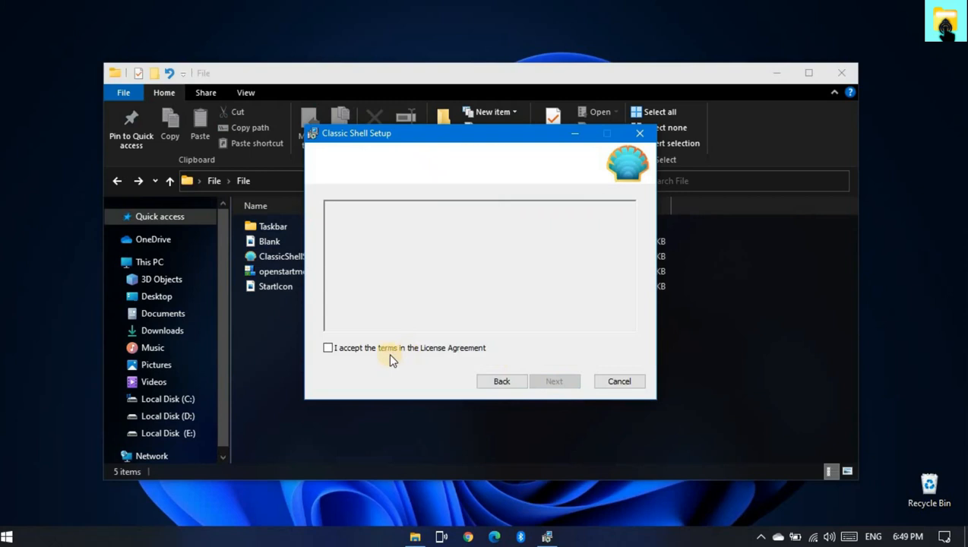
click(332, 350)
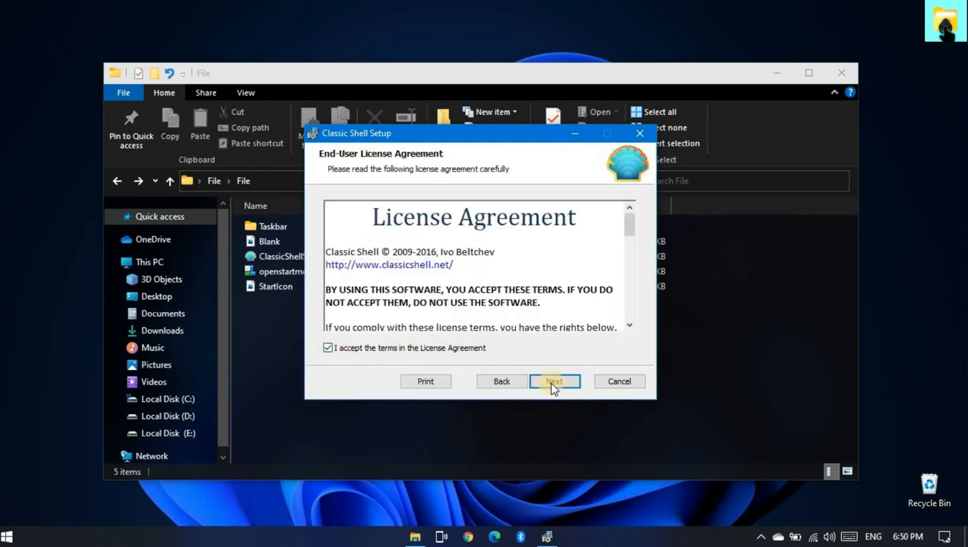
click(551, 381)
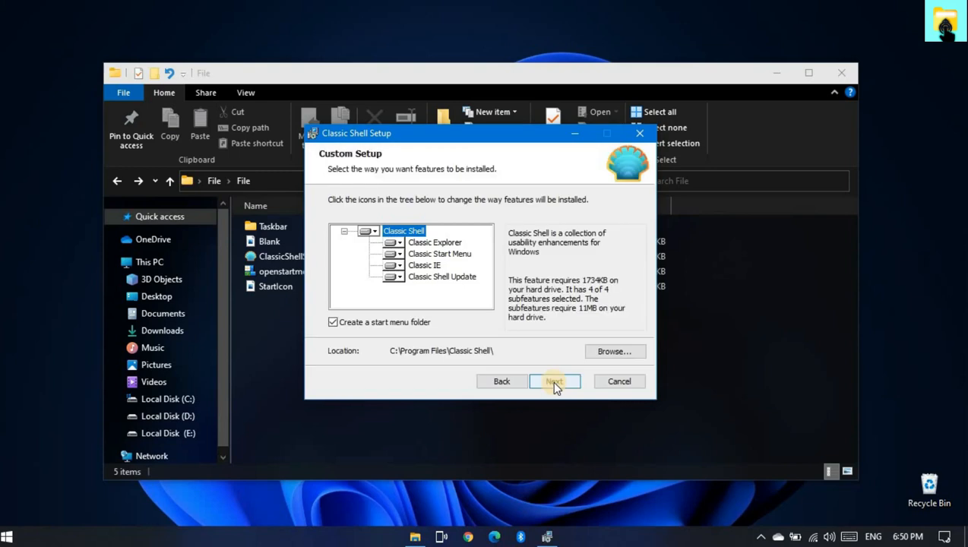
click(551, 381)
click(555, 384)
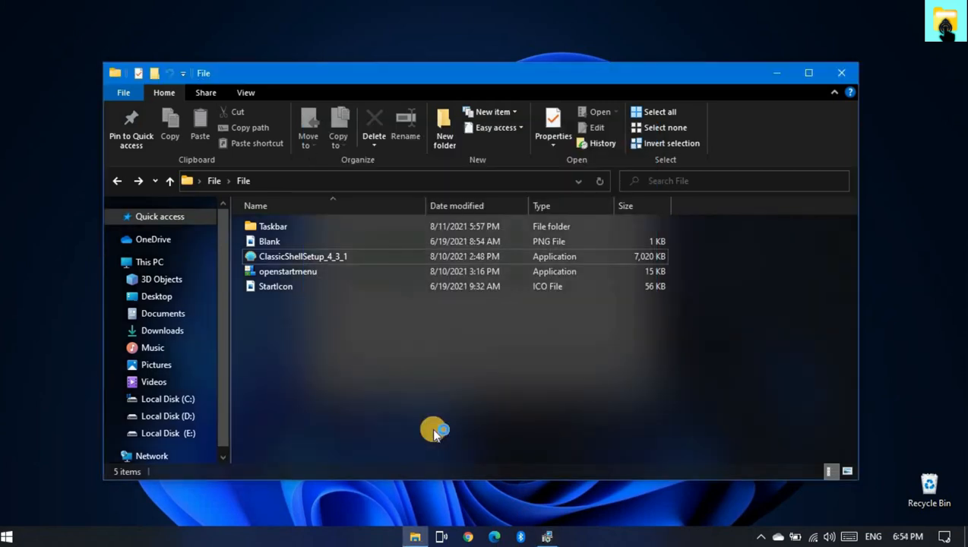
- Minimize the File folder window, turn off viewing the Readme file and finish the Classic Shell setup
click(547, 537)
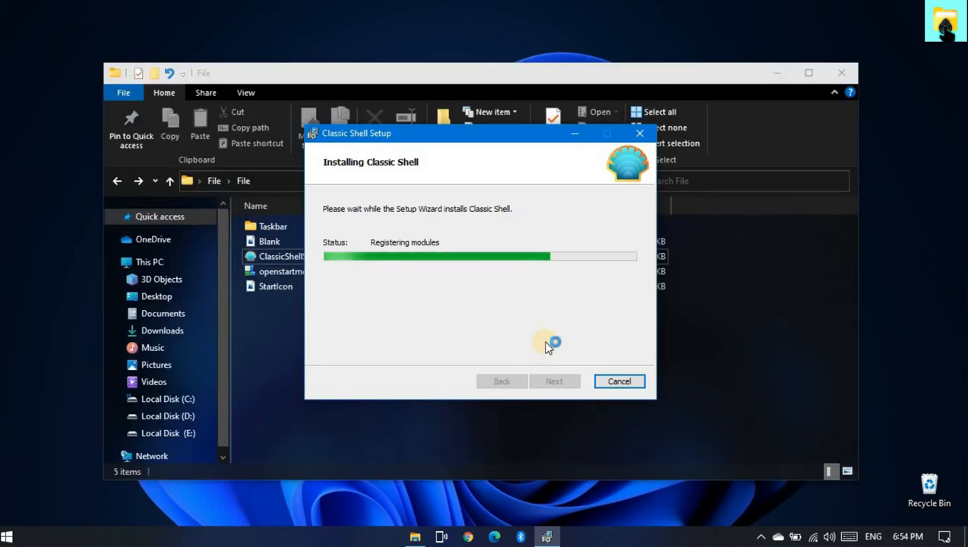
click(773, 79)
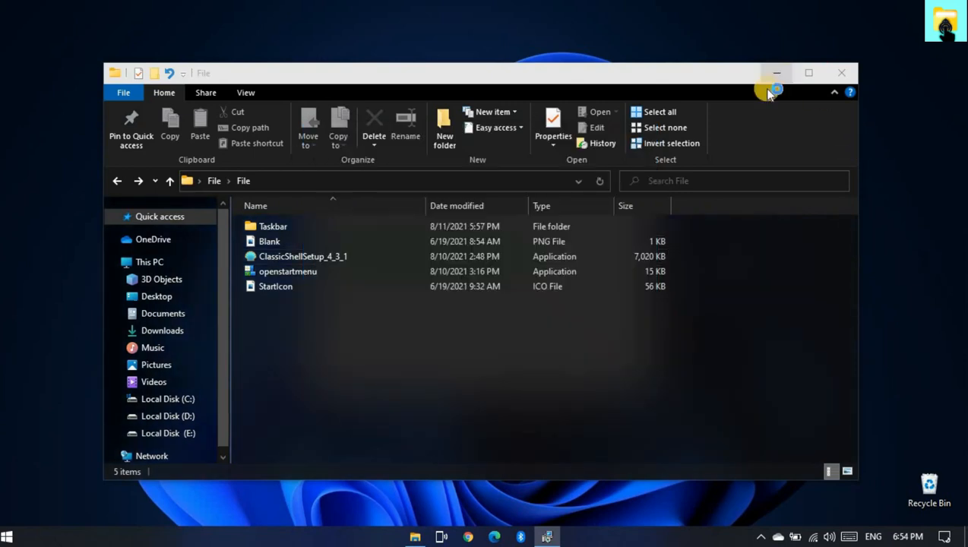
click(776, 74)
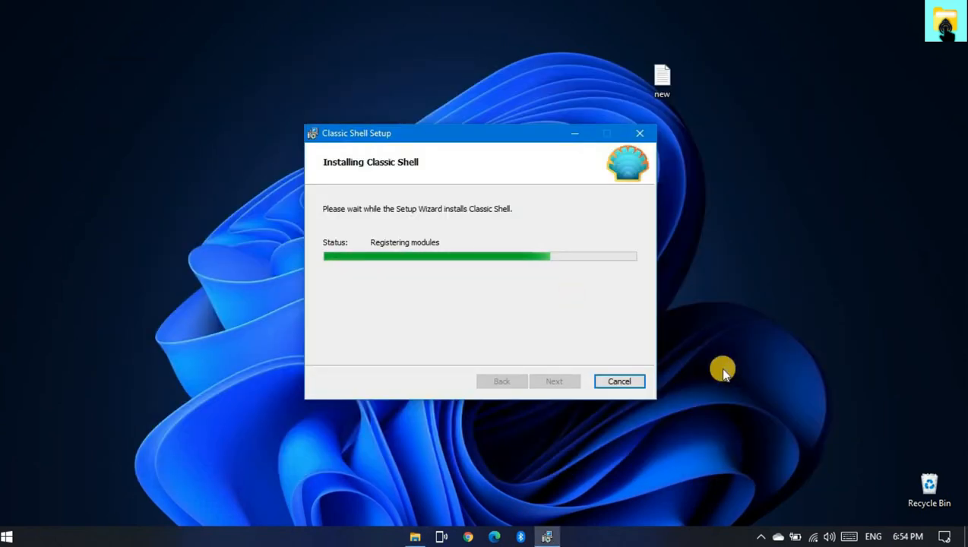
click(739, 354)
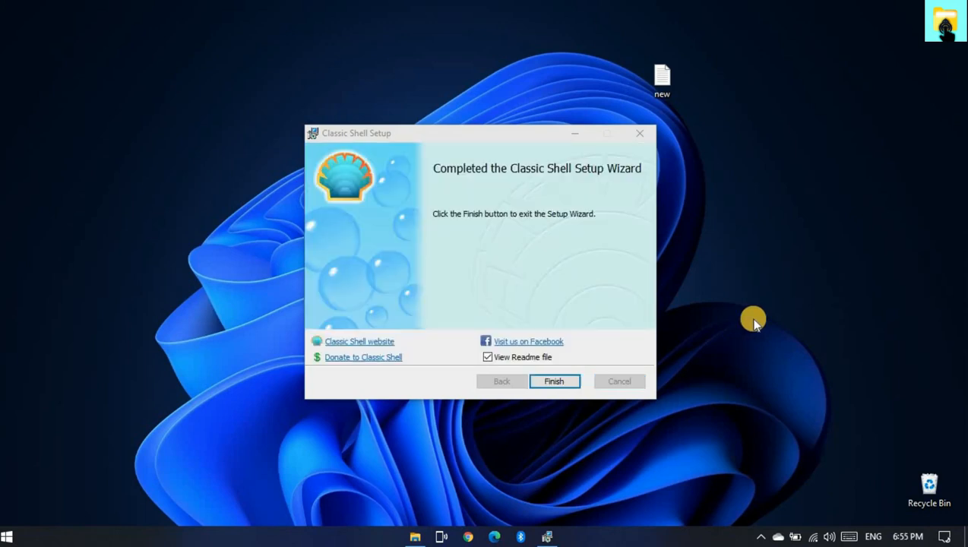
click(487, 357)
click(551, 382)
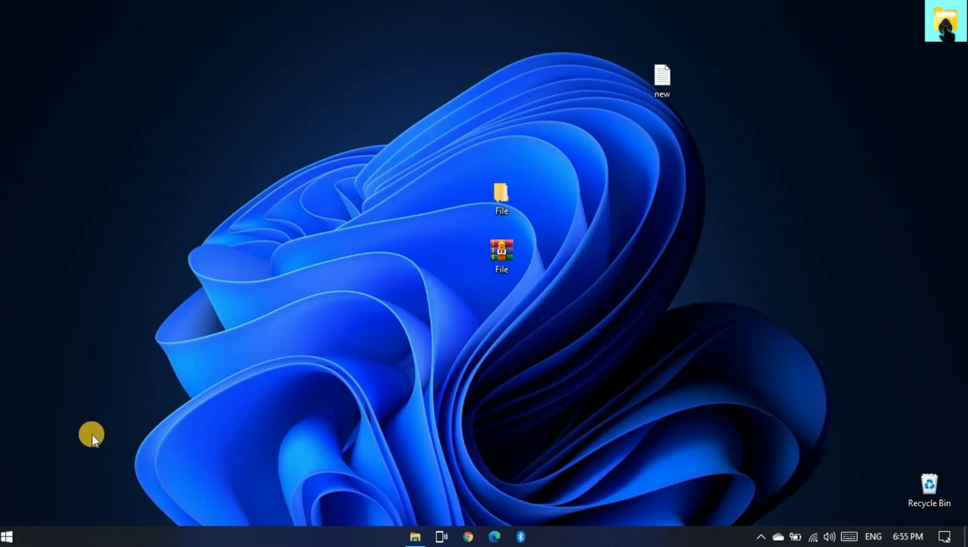
- Open Classic Start Menu Settings from the Classic Shell program group
key(super)
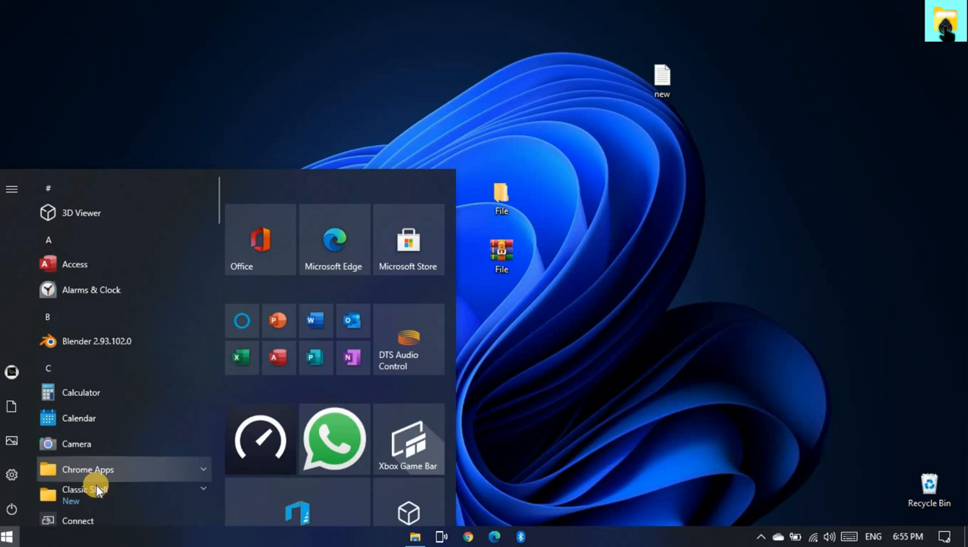
click(95, 487)
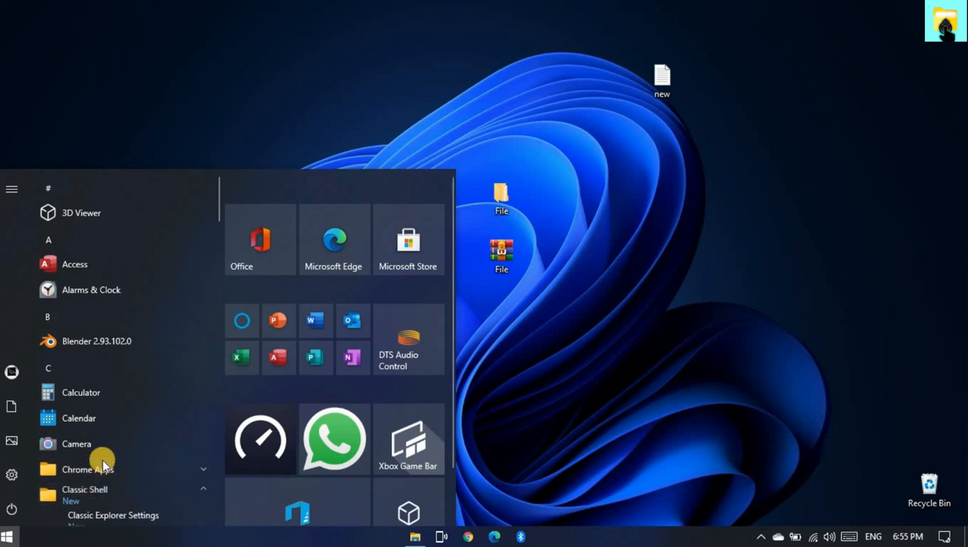
scroll(102, 456, down, 3)
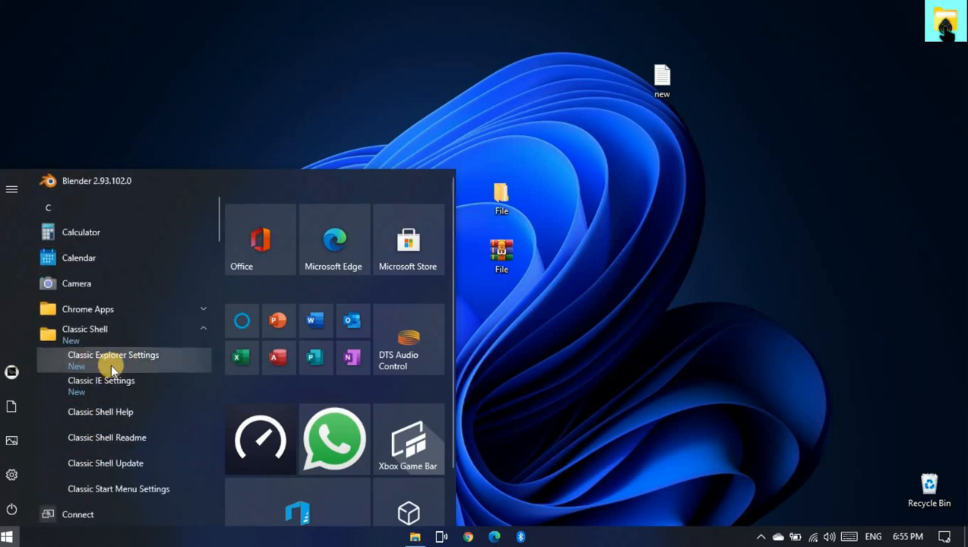
click(114, 489)
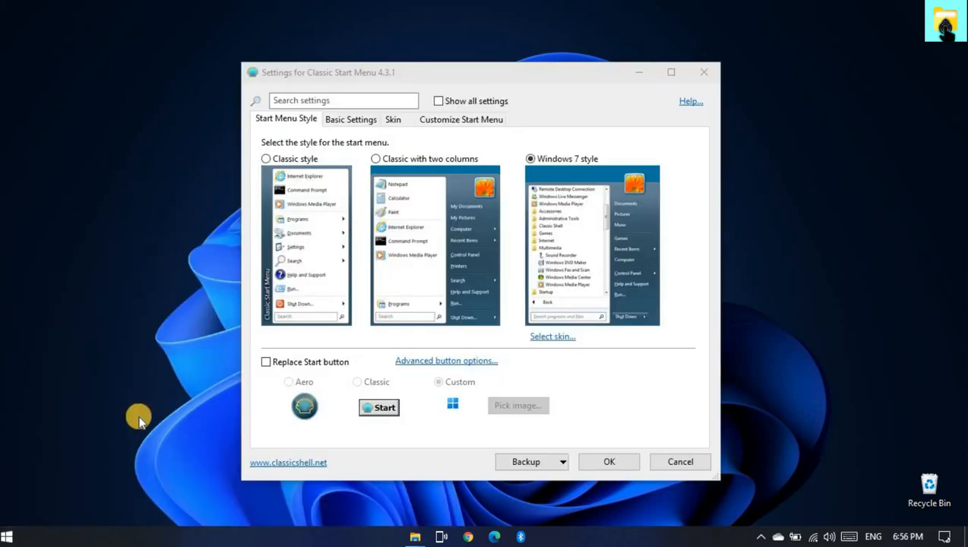
- Enable replacing the Start button and use the Blank image from the Desktop's nested File folder as its custom image
click(266, 363)
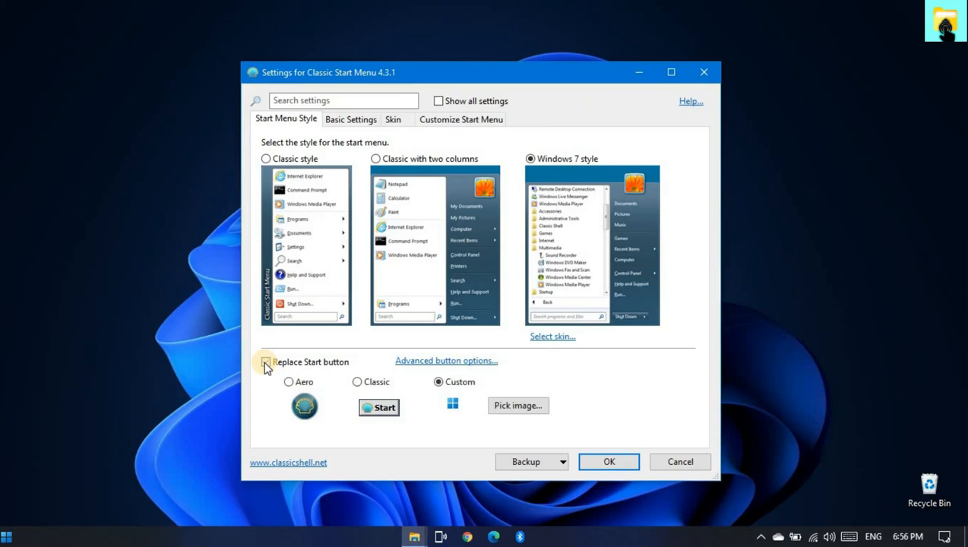
click(535, 406)
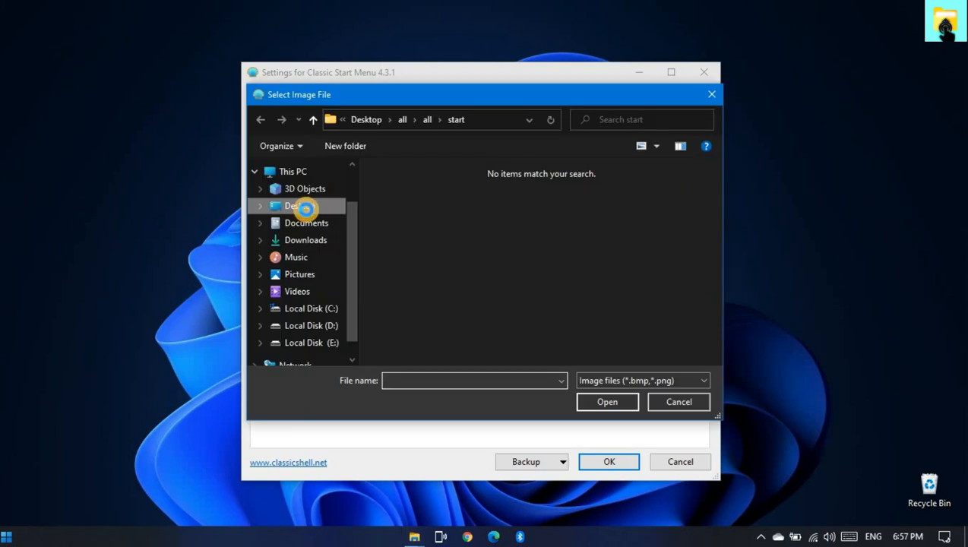
click(304, 207)
double_click(420, 220)
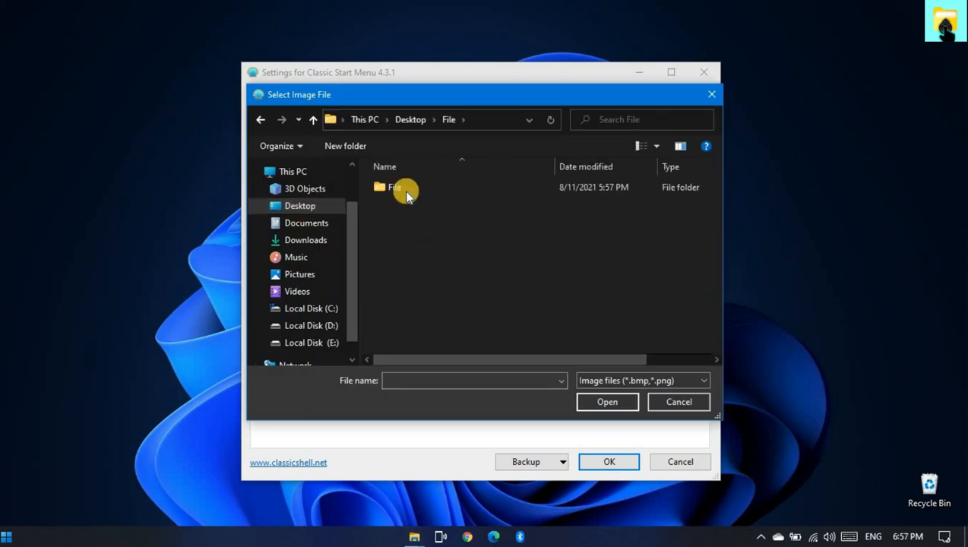
double_click(401, 187)
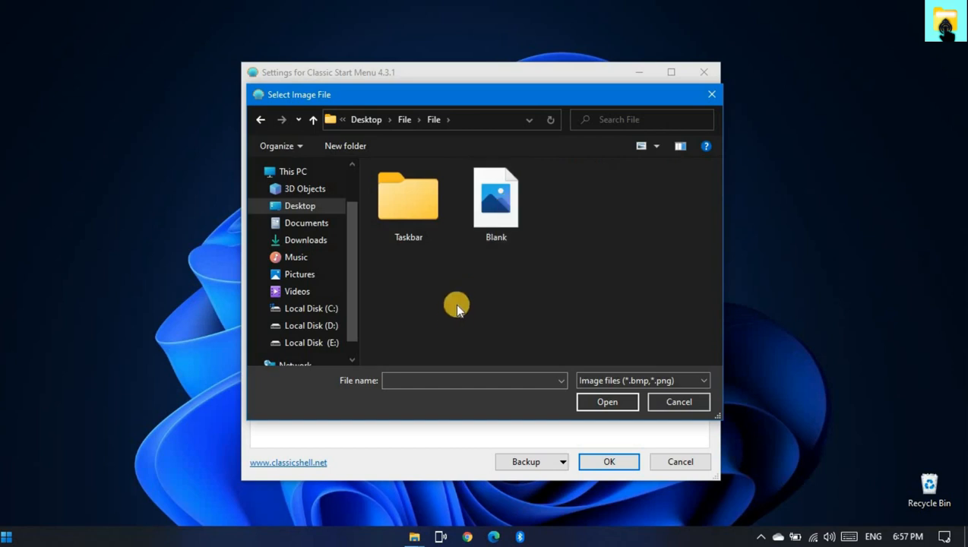
click(515, 212)
click(605, 400)
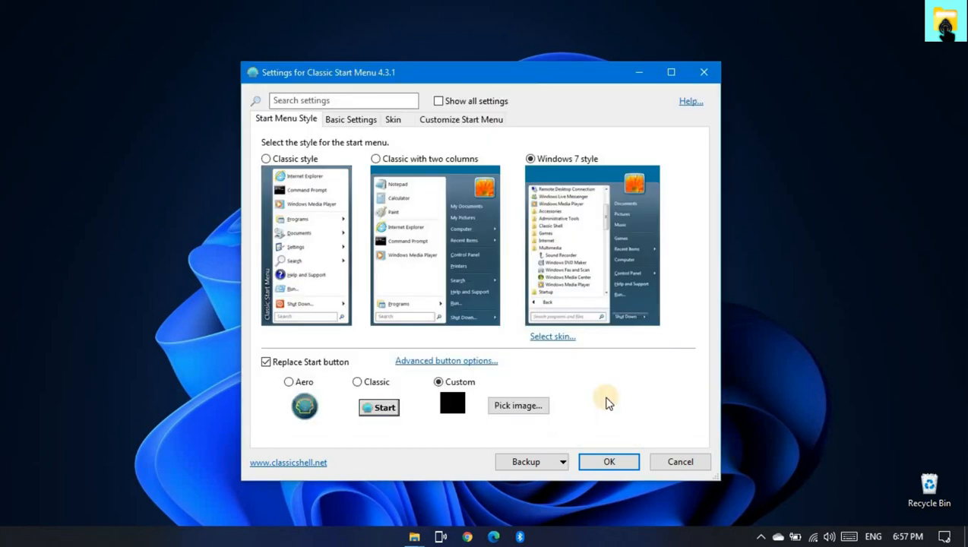
- Set Left Click, Shift+Click and Shift+Win to open the Windows Start Menu, and save the Classic Start Menu settings
click(338, 119)
click(283, 183)
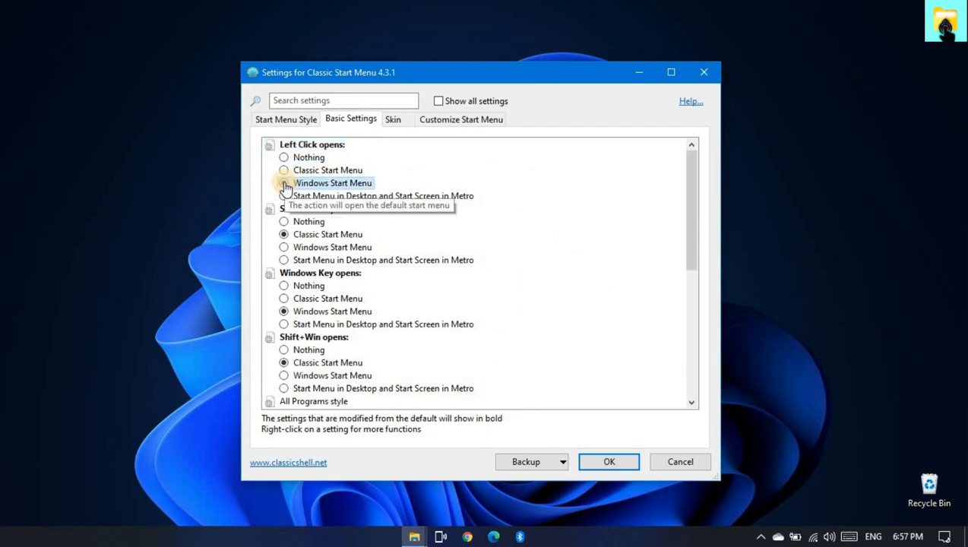
click(283, 247)
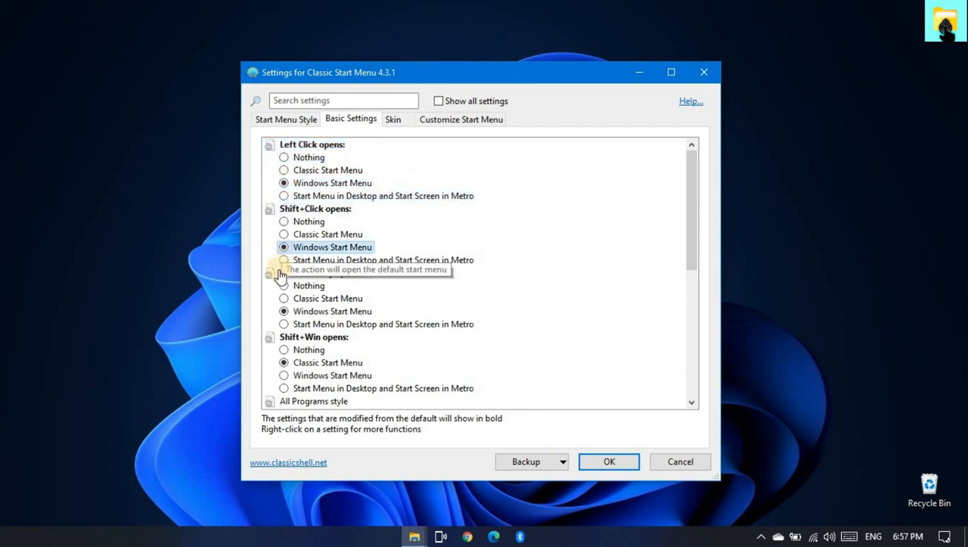
click(284, 375)
scroll(380, 373, down, 1)
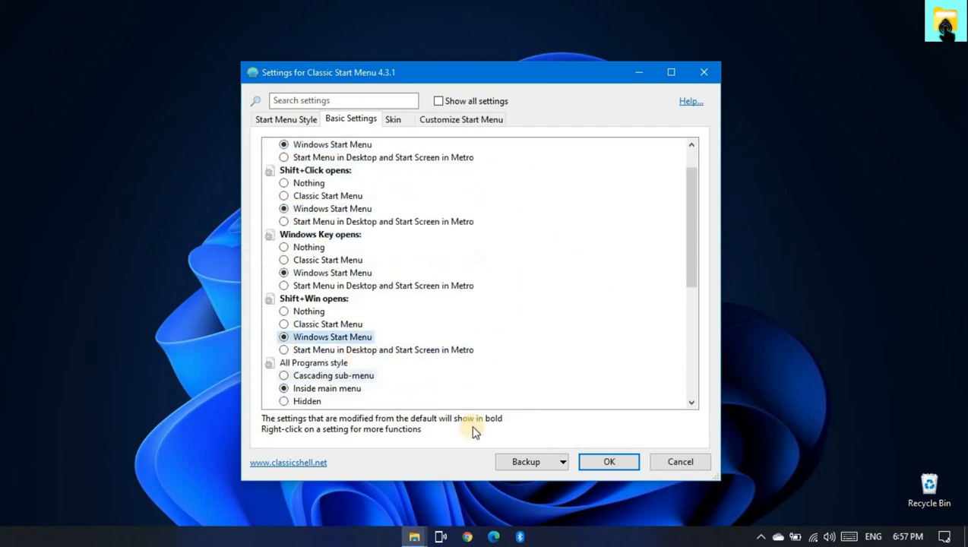
click(608, 463)
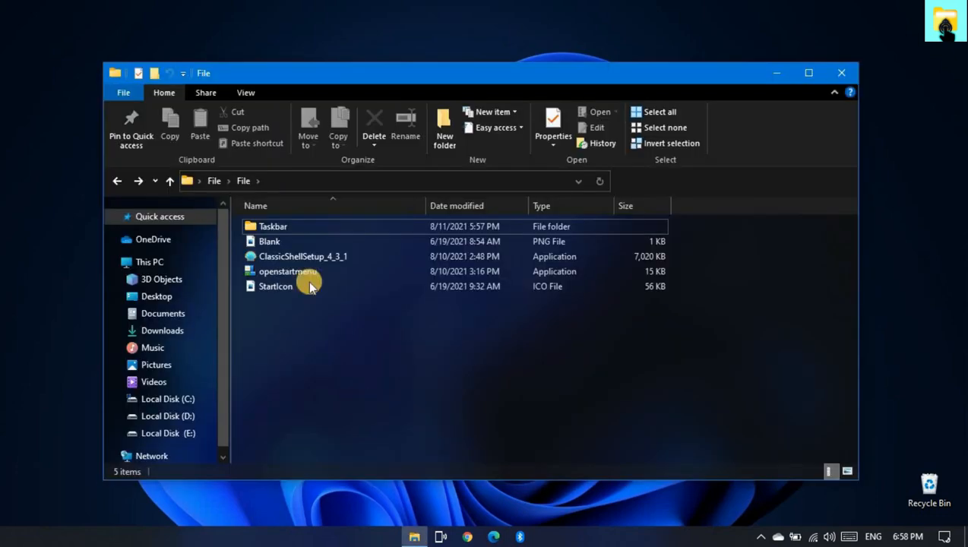
- Copy the full path of the openstartmenu application in the File folder and minimize the folder window
click(304, 275)
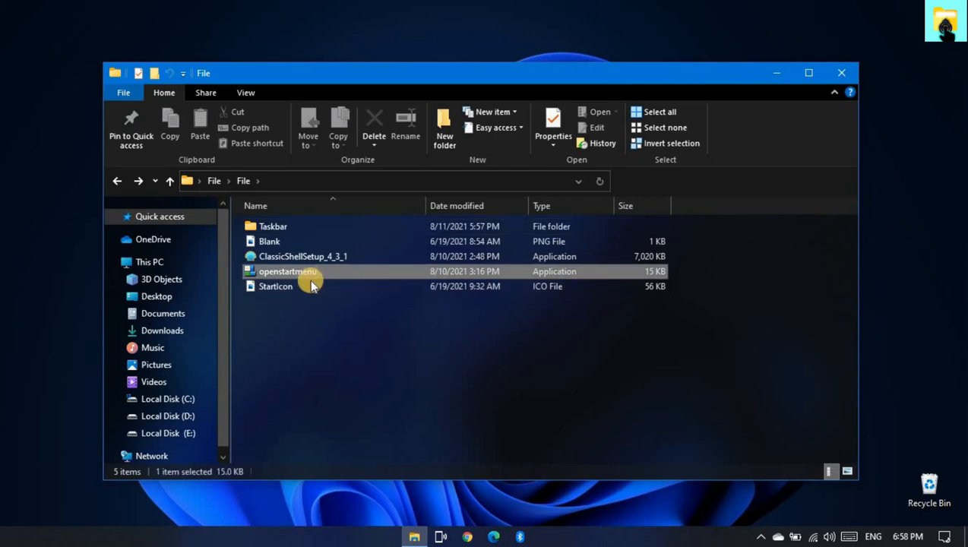
right_click(310, 278)
click(339, 440)
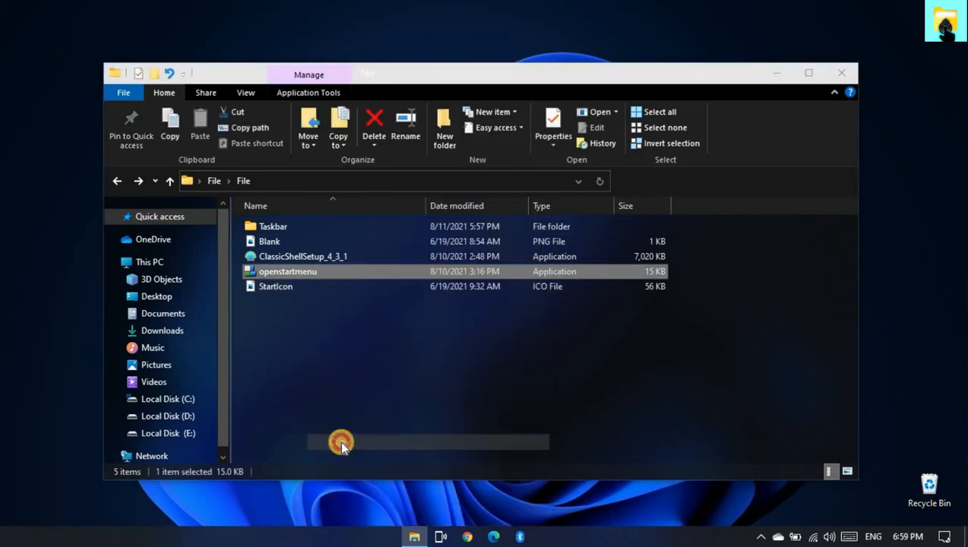
click(778, 75)
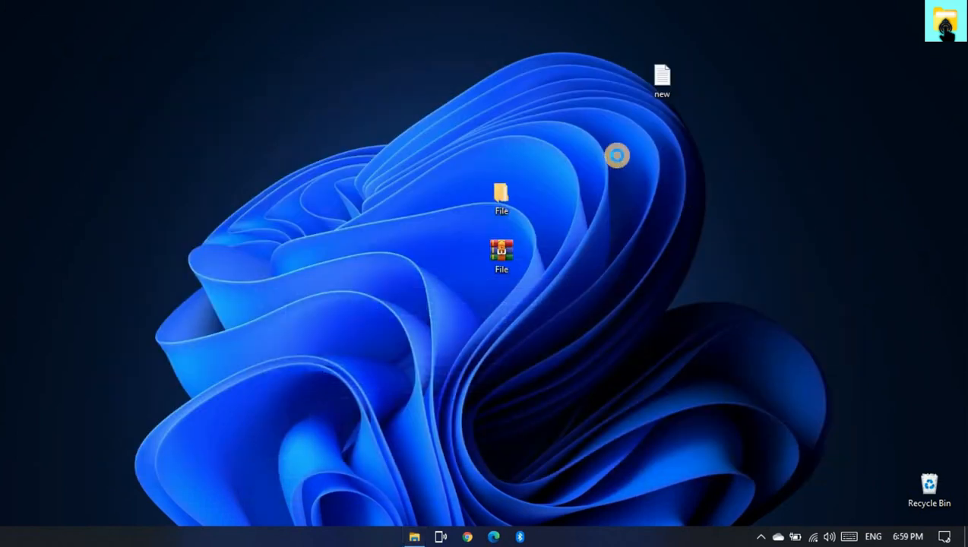
- Create a desktop shortcut to openstartmenu.exe using the copied path, keeping the name openstartmenu
right_click(617, 158)
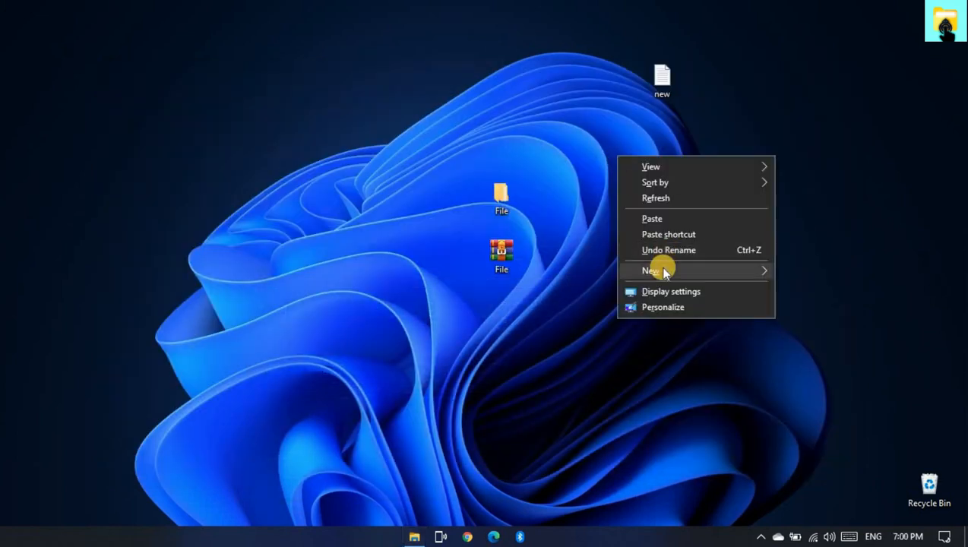
mouse_move(663, 271)
click(453, 287)
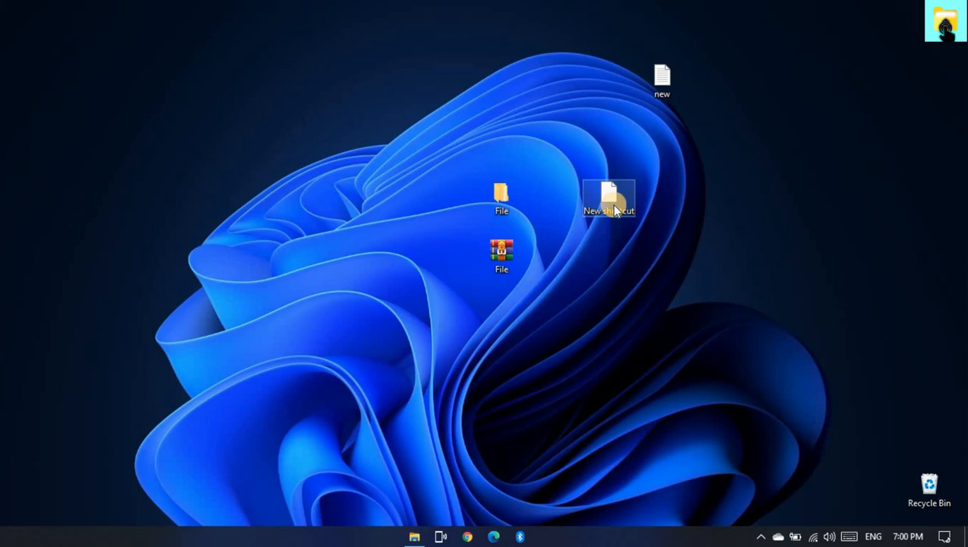
click(535, 271)
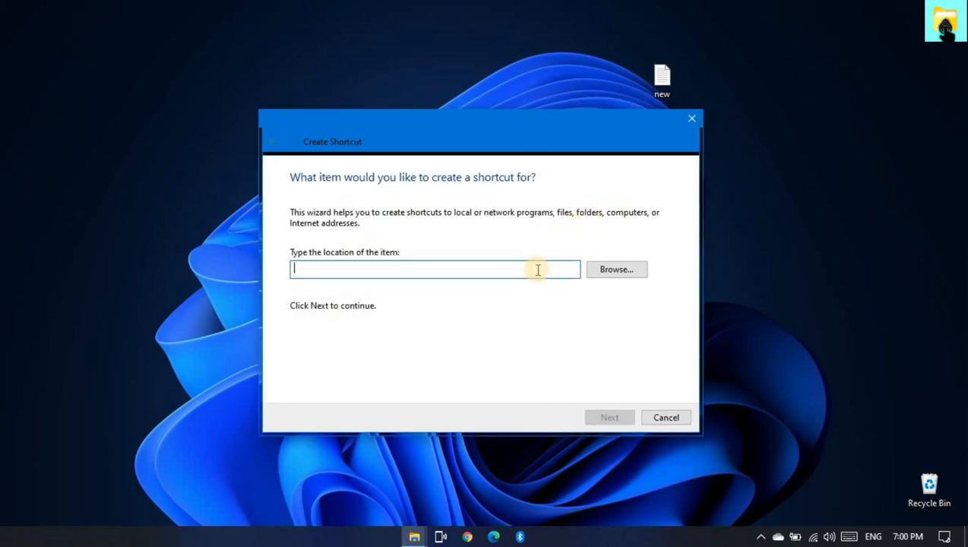
key(ctrl+v)
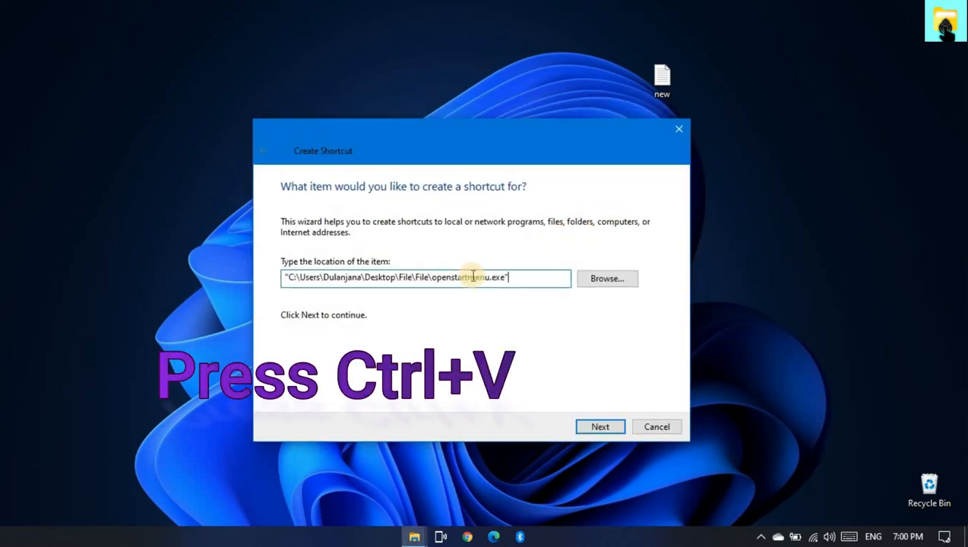
click(602, 427)
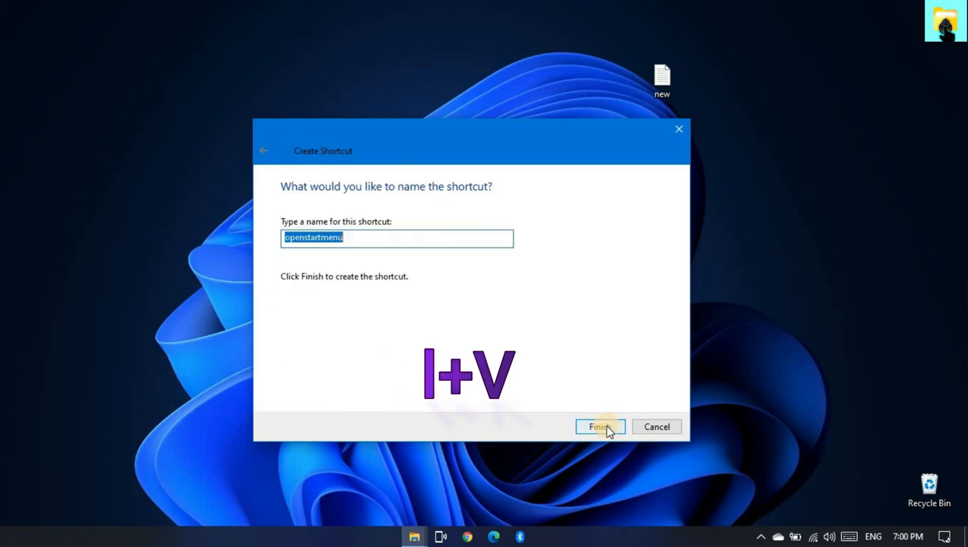
click(464, 237)
click(600, 428)
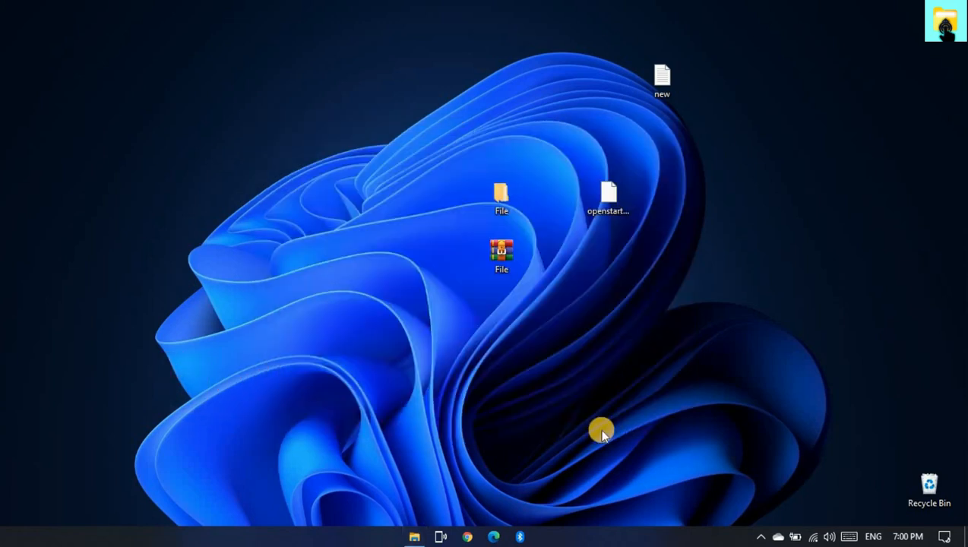
- Change the openstartmenu shortcut's icon in its properties to the StartIcon file from the Desktop's nested File folder
click(605, 201)
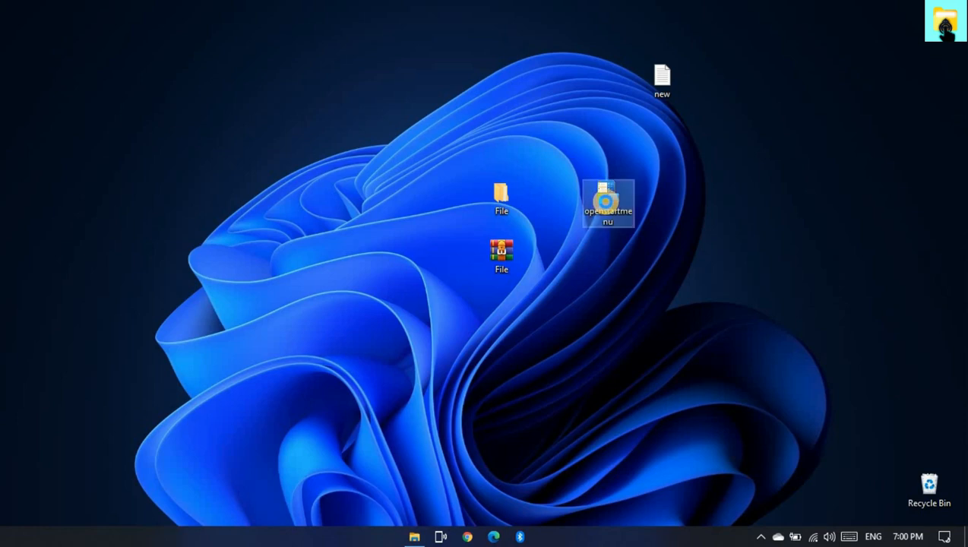
right_click(606, 201)
click(641, 513)
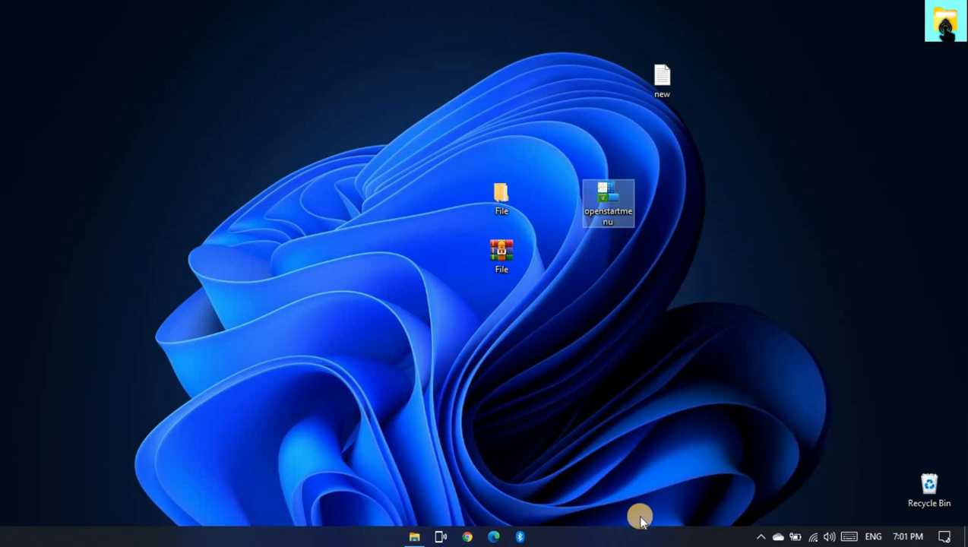
click(735, 392)
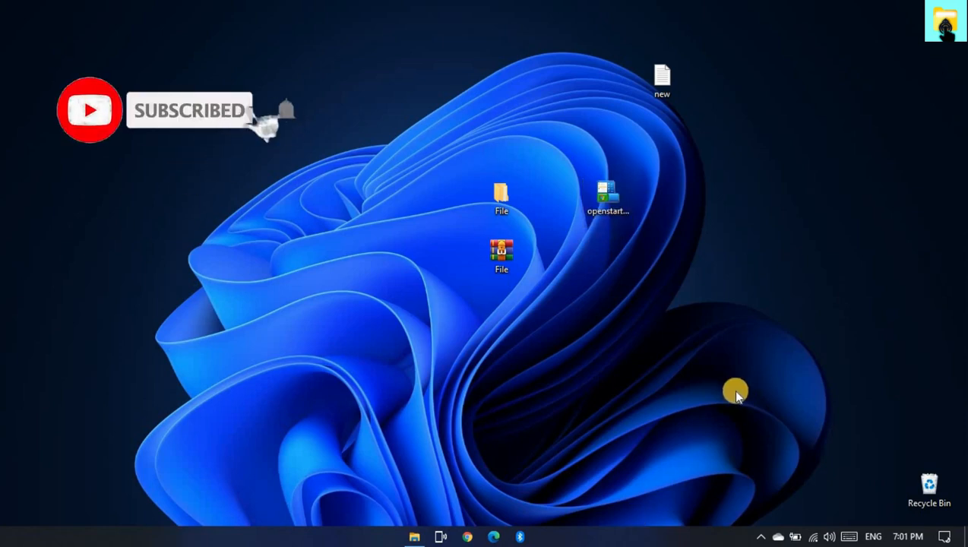
click(489, 352)
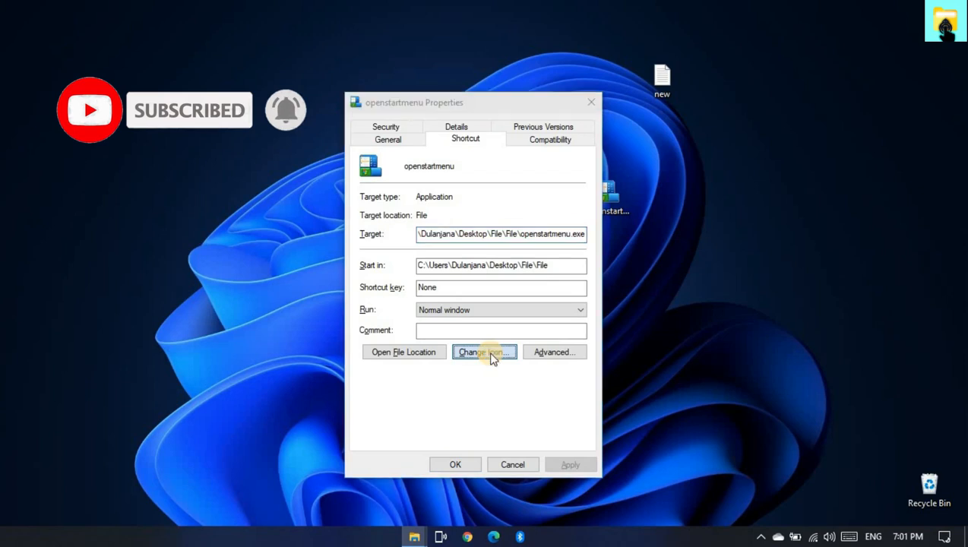
click(557, 211)
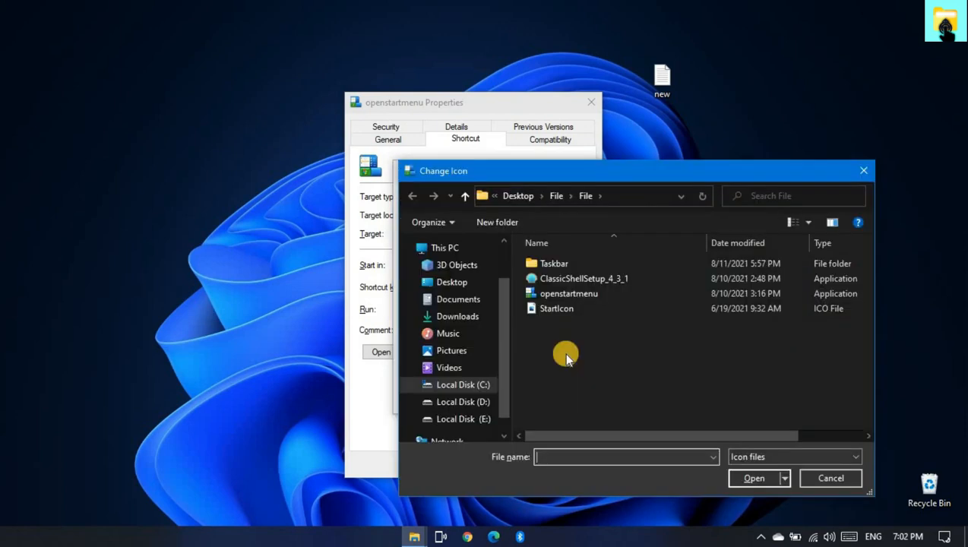
click(460, 284)
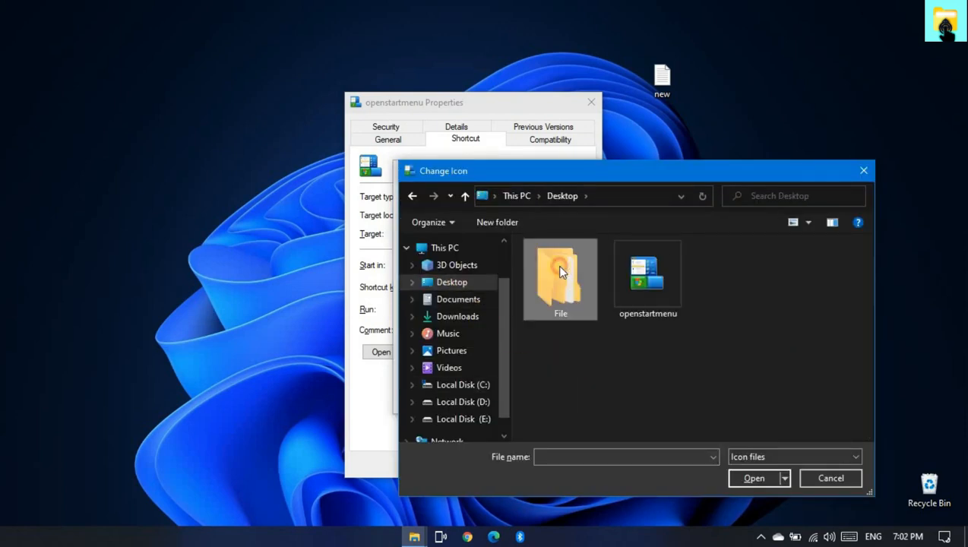
double_click(560, 272)
click(748, 478)
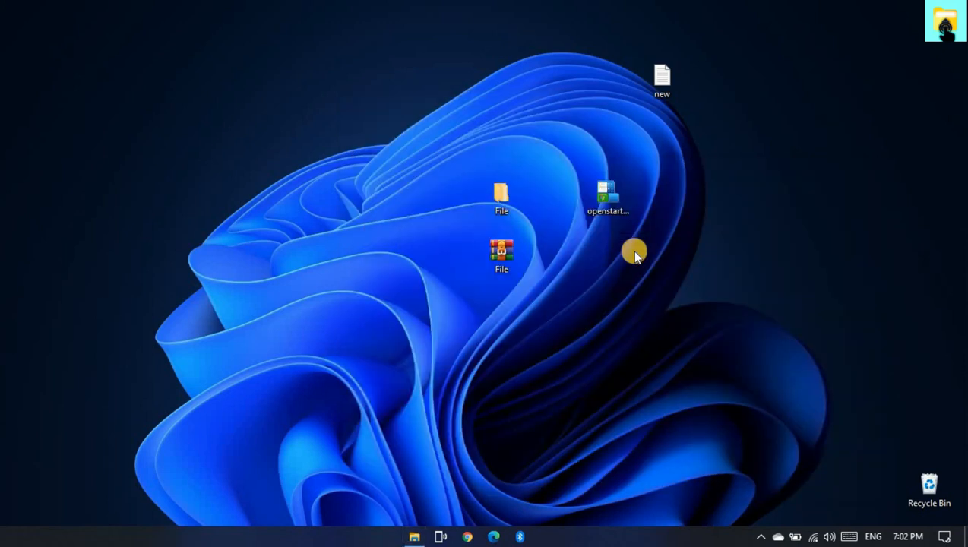
- Pin the openstartmenu shortcut to the taskbar and test it by opening and closing the Start menu
drag(606, 198, 552, 538)
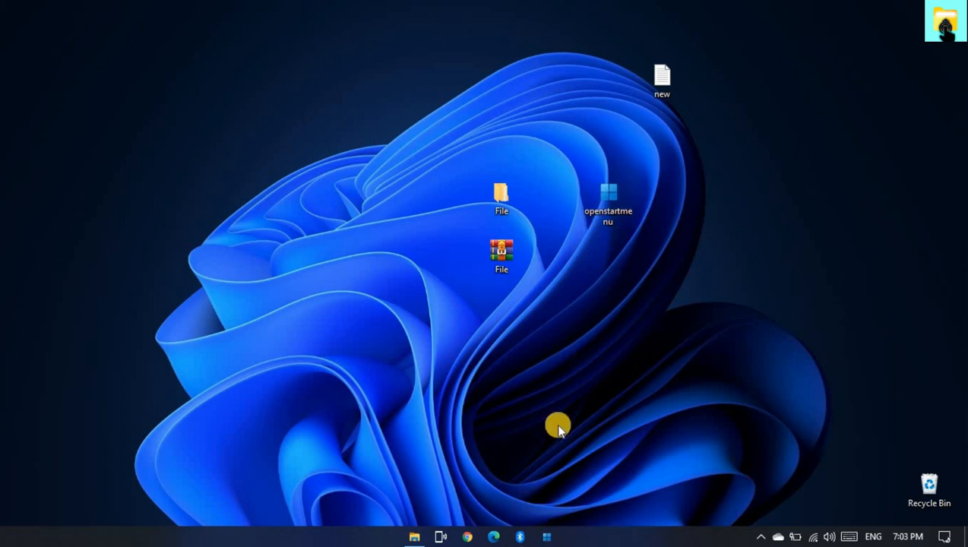
click(538, 538)
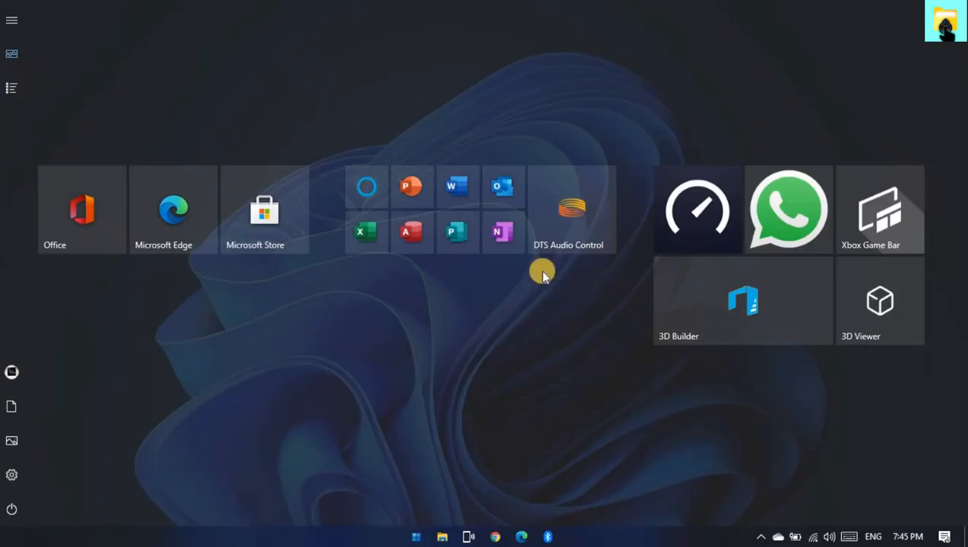
click(600, 69)
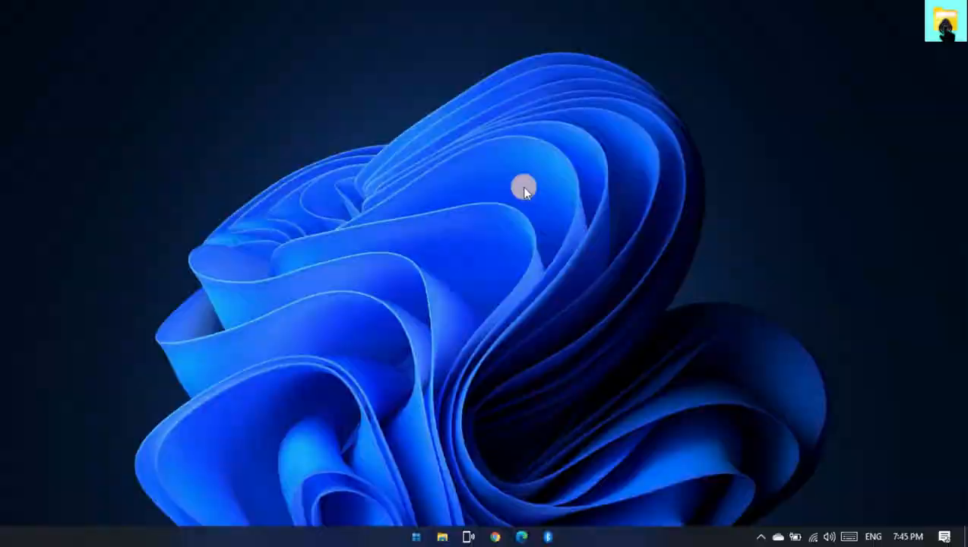